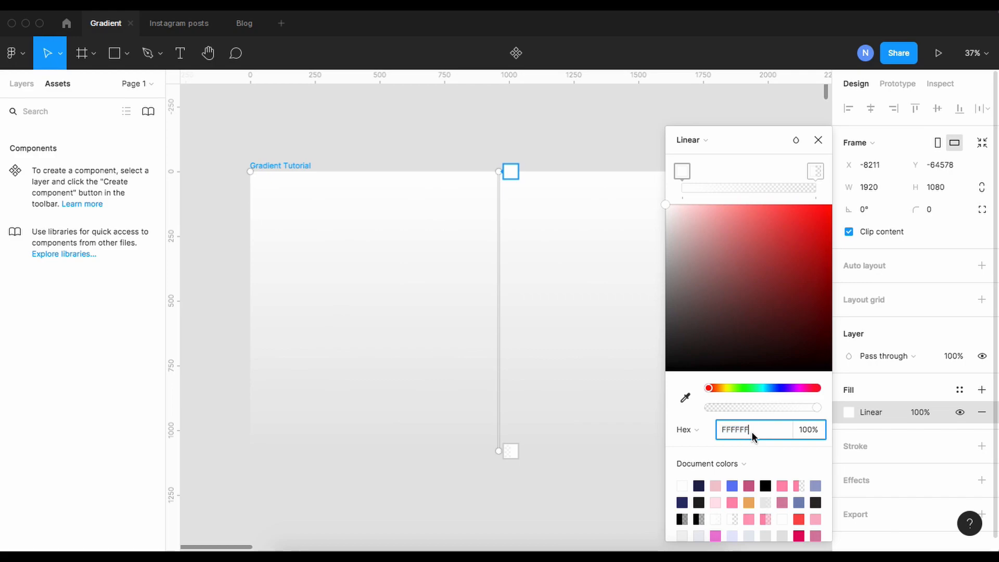
Set the frame gradient's start stop to 5E514F at 72% opacity and its end stop to 3C3C3C at 100%.
key(ctrl+a)
text(5E514F)
click(806, 430)
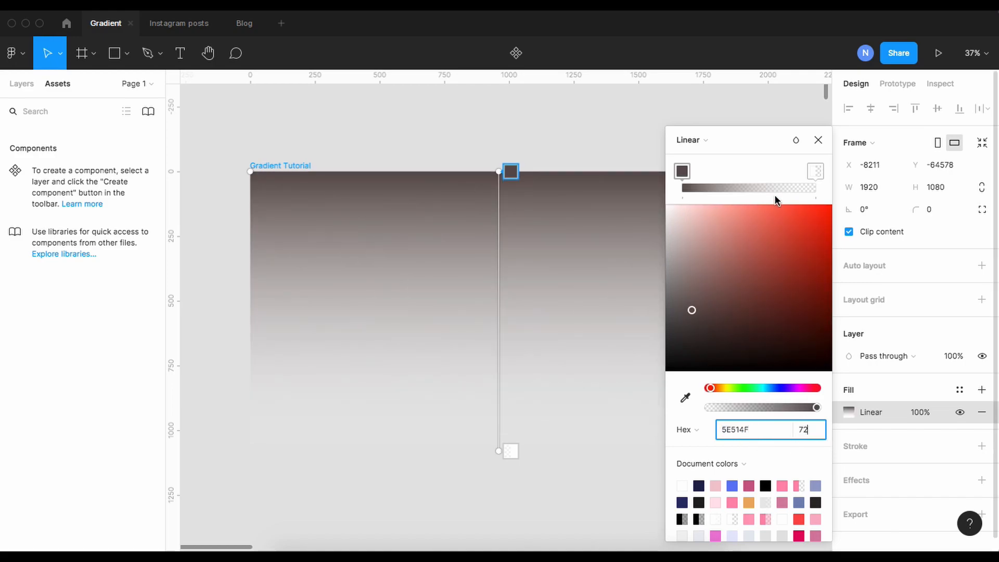
click(814, 176)
click(733, 429)
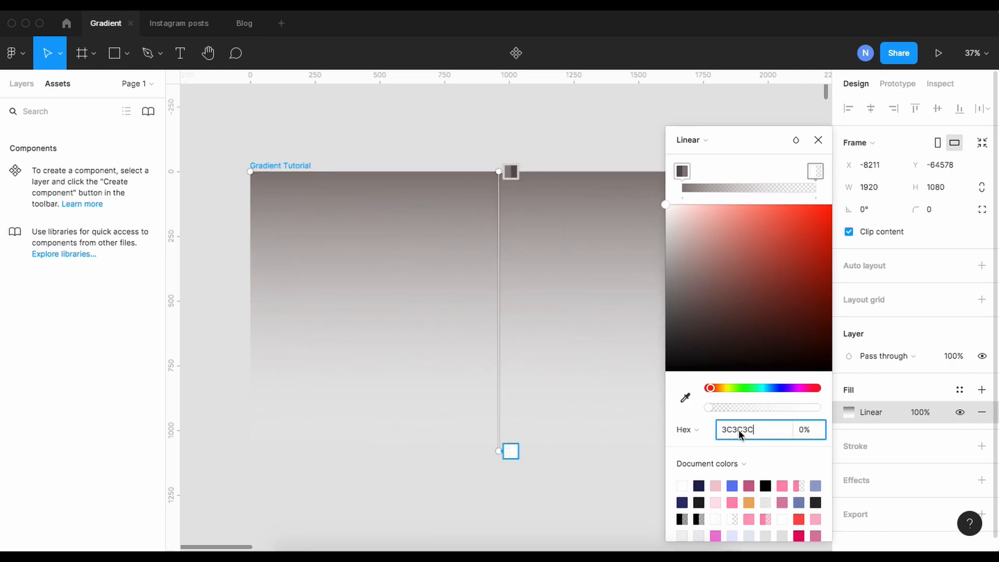
click(809, 433)
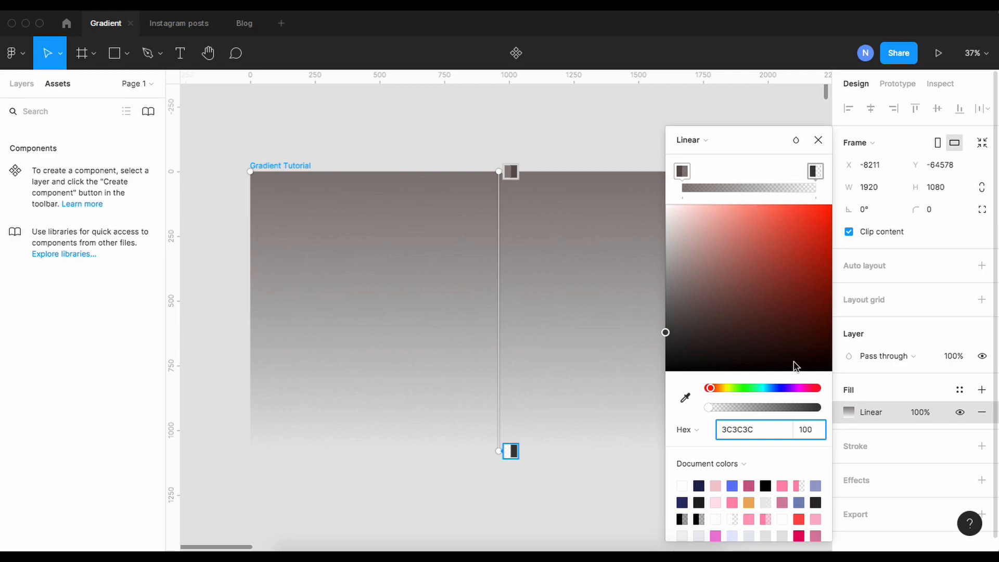
key(Return)
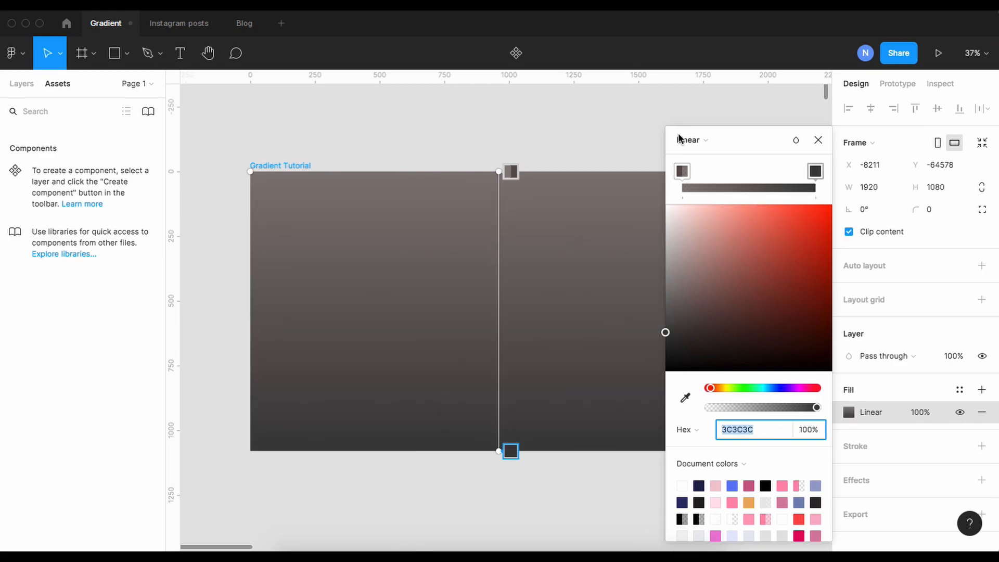
Add a stop near the middle of the frame's gradient with colour 746F71 at 100% opacity.
click(751, 190)
click(753, 431)
text(746F71)
click(804, 430)
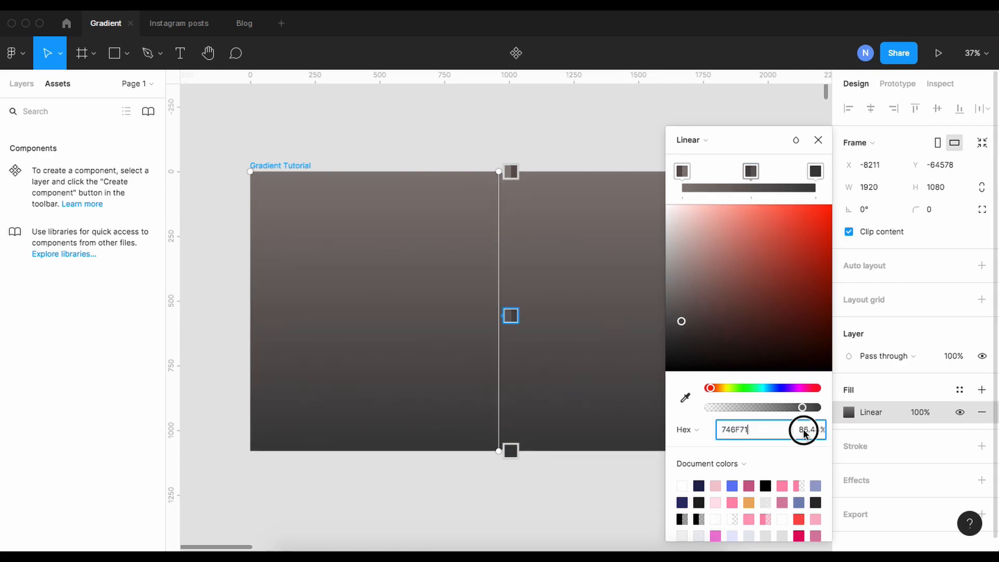
text(100)
key(Return)
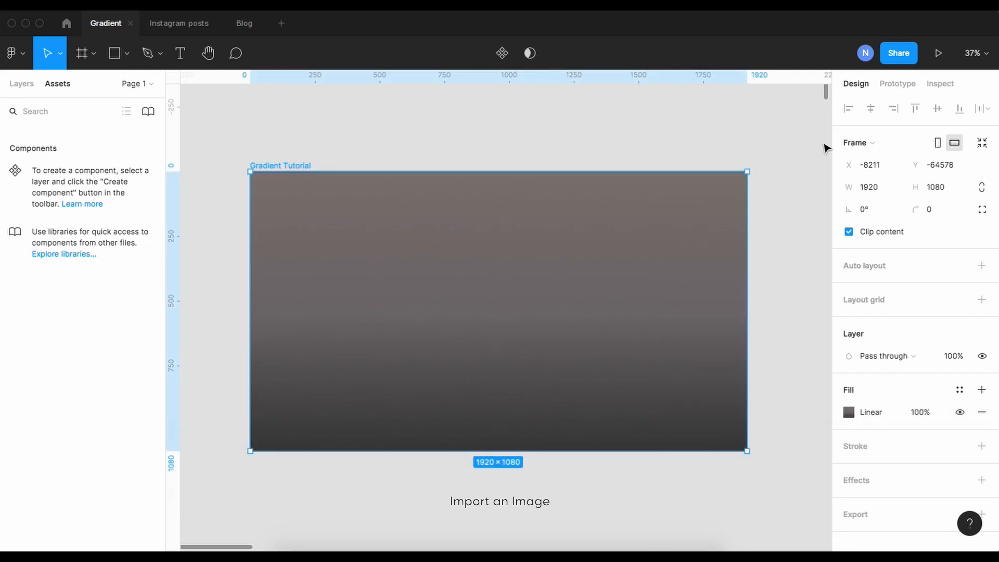
Paste the concert photo into the frame, enlarge it to about 959 × 1271 and place it over the right half.
key(super+v)
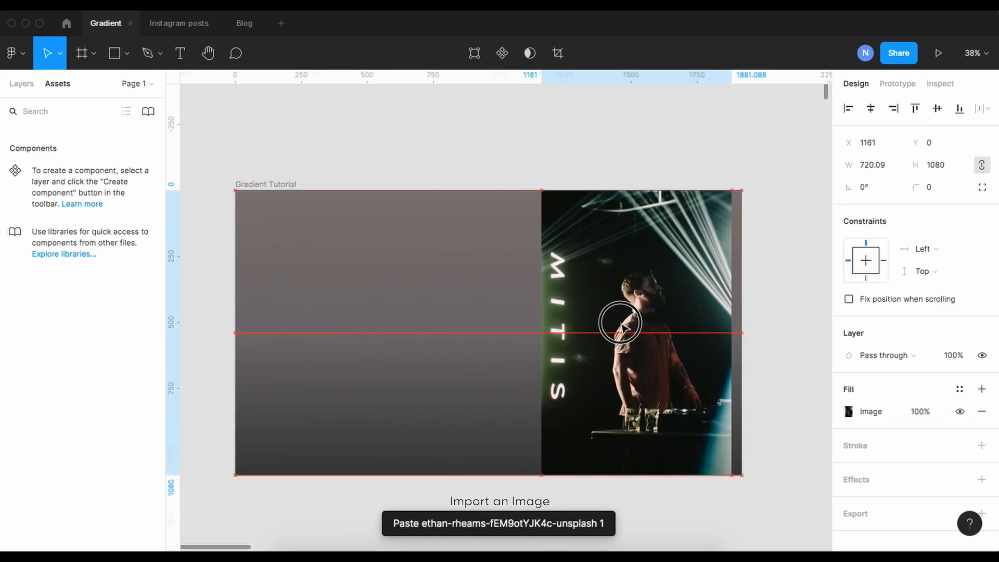
drag(540, 190, 471, 118)
drag(597, 291, 617, 368)
click(374, 144)
click(609, 359)
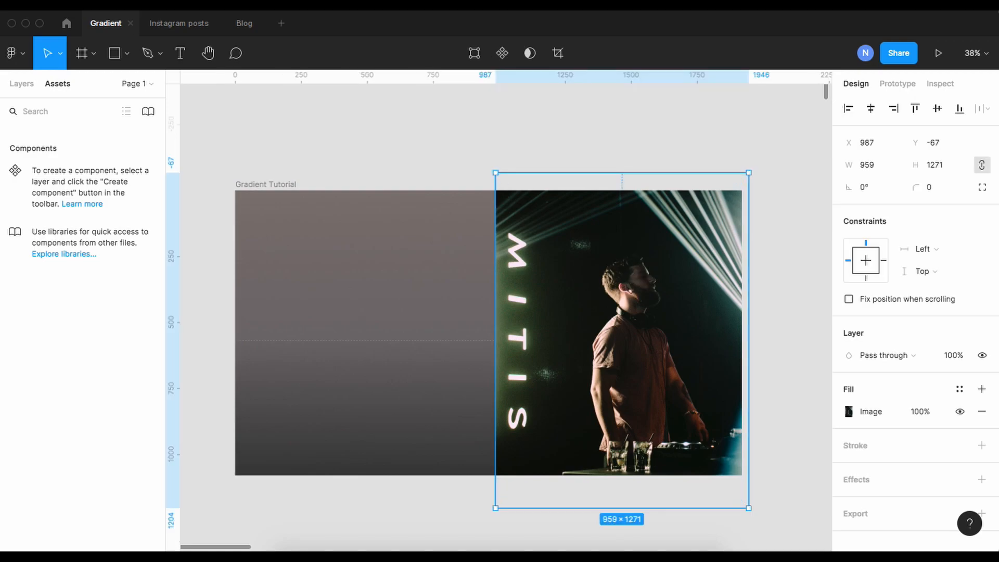
Draw a rectangle of about 937 × 1080 covering the visible part of the photo.
click(126, 52)
click(115, 85)
drag(494, 190, 749, 474)
Change the rectangle's fill to a linear gradient and set its start stop to FFE3EC.
click(848, 411)
click(684, 190)
click(689, 205)
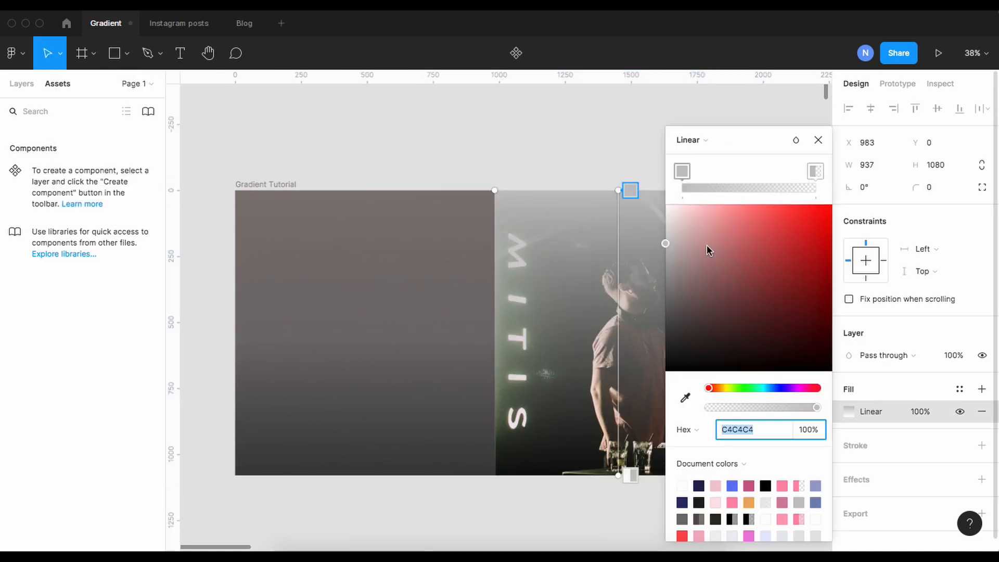
text(FFE3EC)
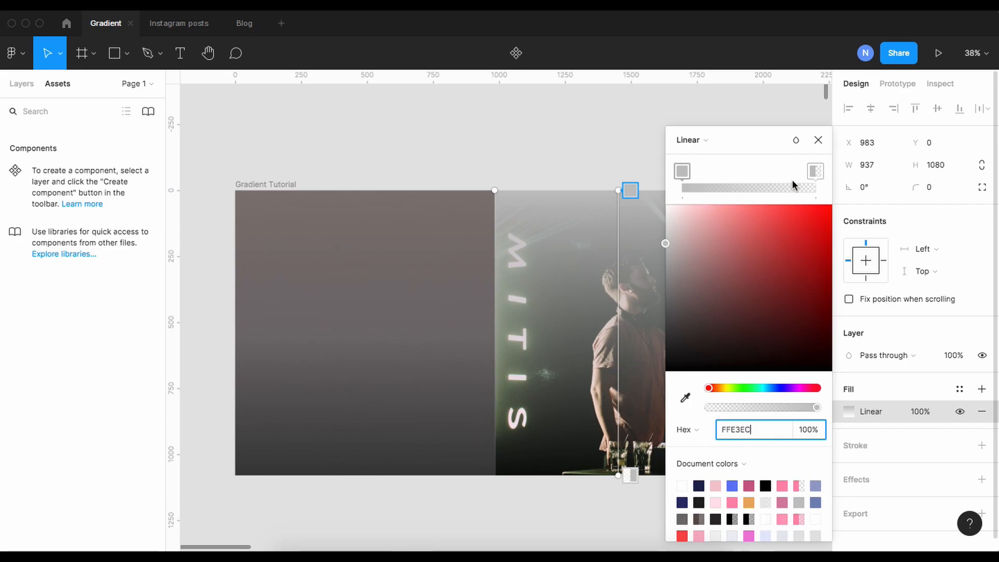
Set the rectangle gradient's end stop to 3E061E and the whole fill's opacity to 21%.
click(815, 171)
click(754, 430)
text(3E061E)
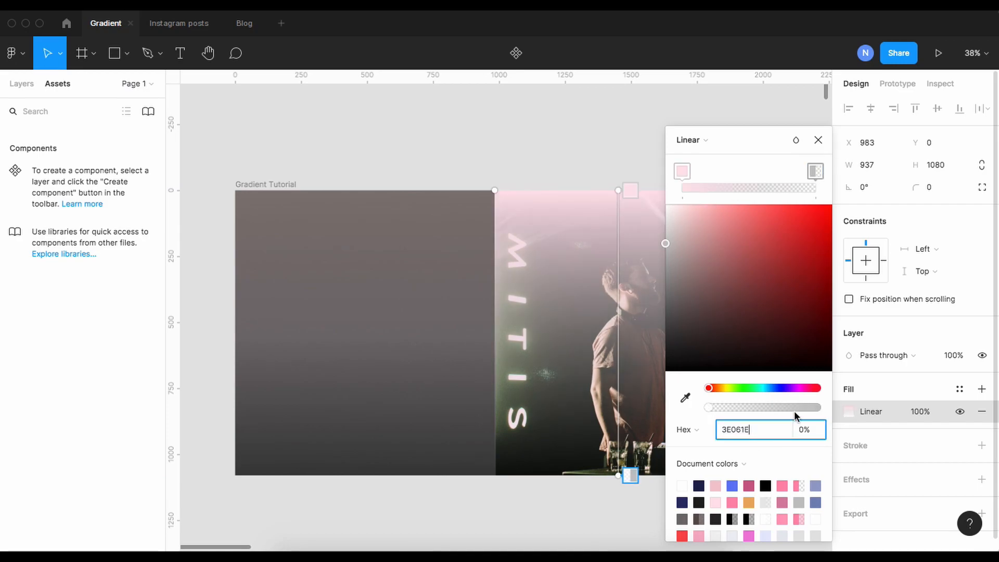
key(Return)
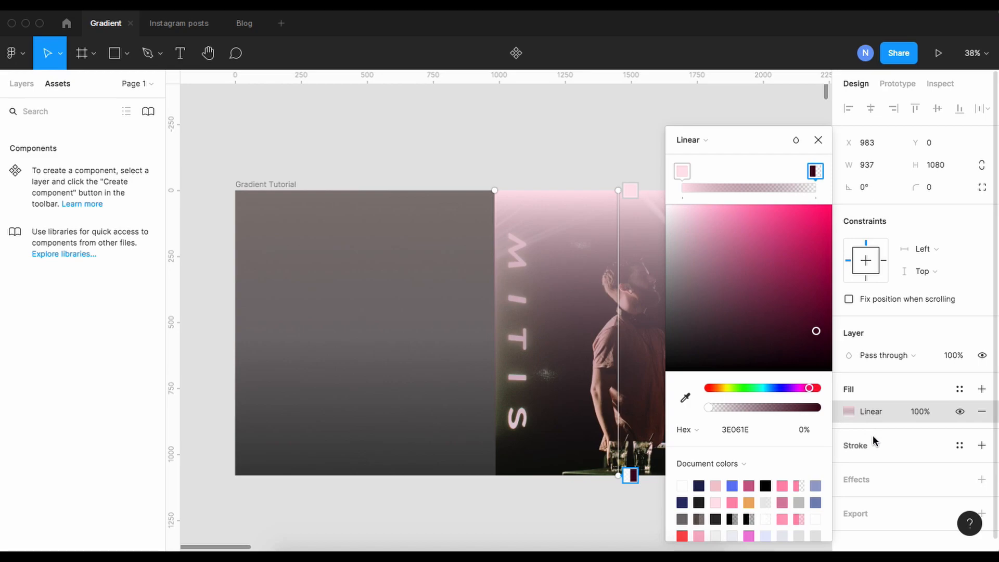
click(916, 413)
key(Return)
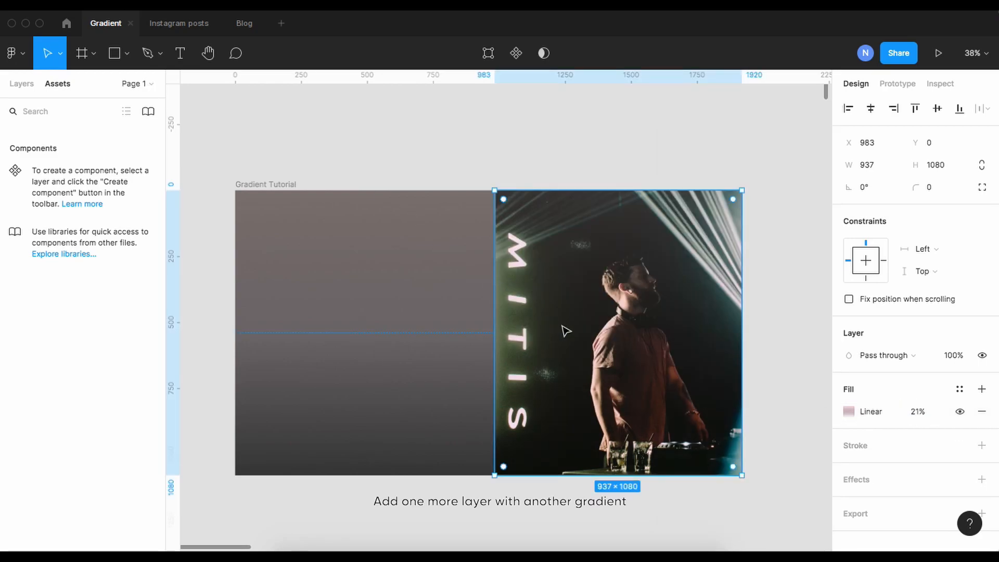
Paste a copy of the gradient rectangle in place and set its stops to F8B2C7 and E00061, both at 100%.
key(super+v)
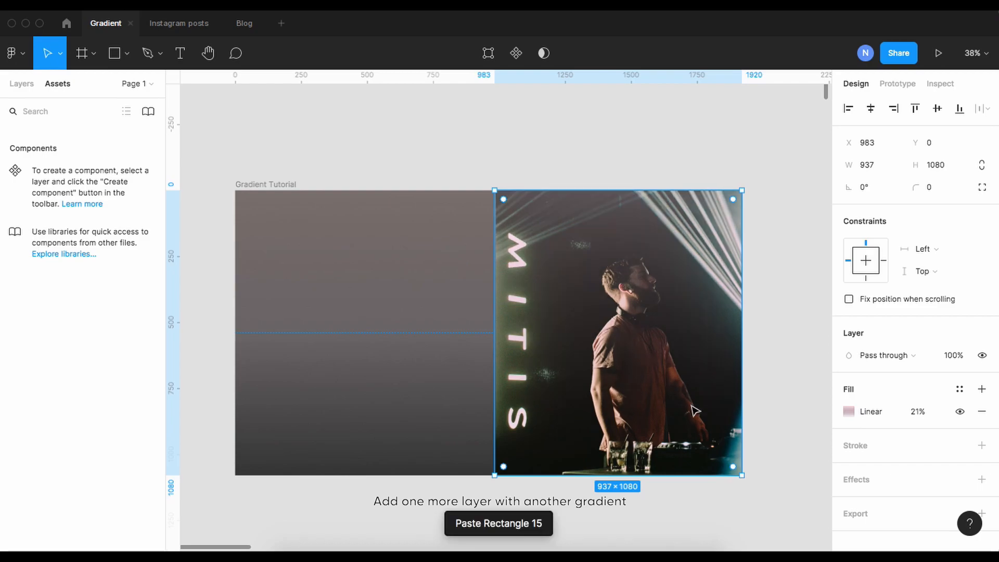
click(847, 411)
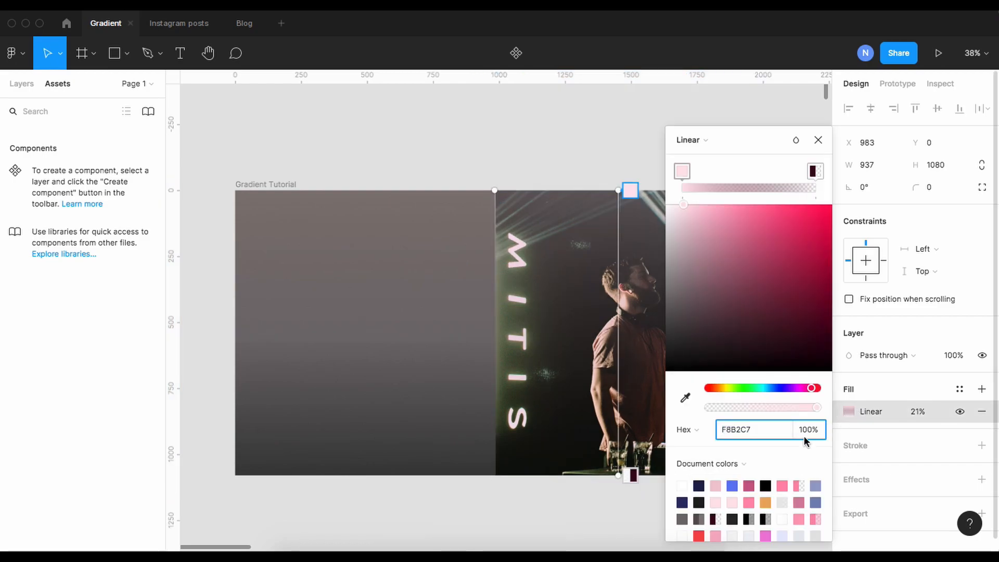
click(815, 171)
click(734, 433)
text(E00061)
click(807, 431)
text(100)
key(Return)
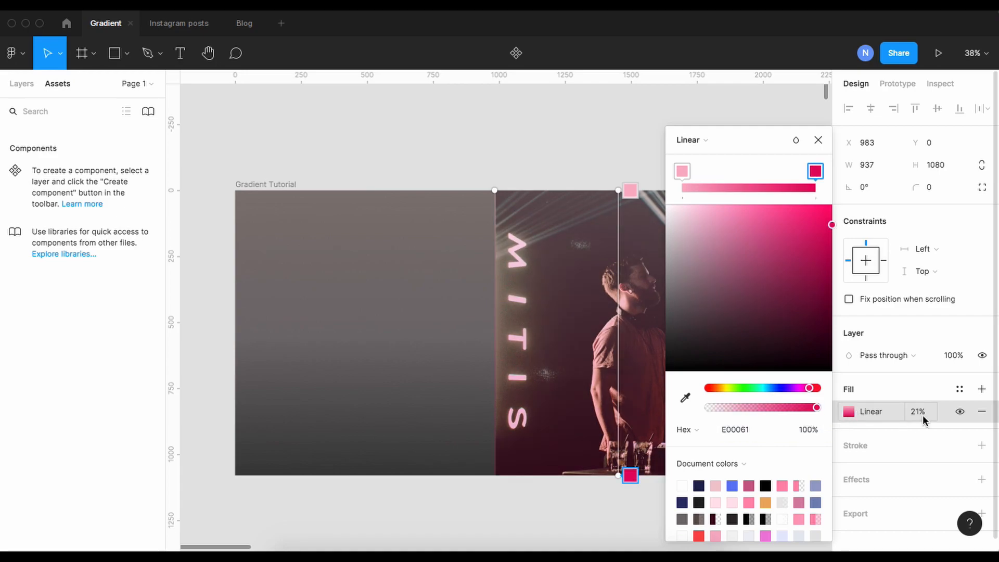
click(904, 392)
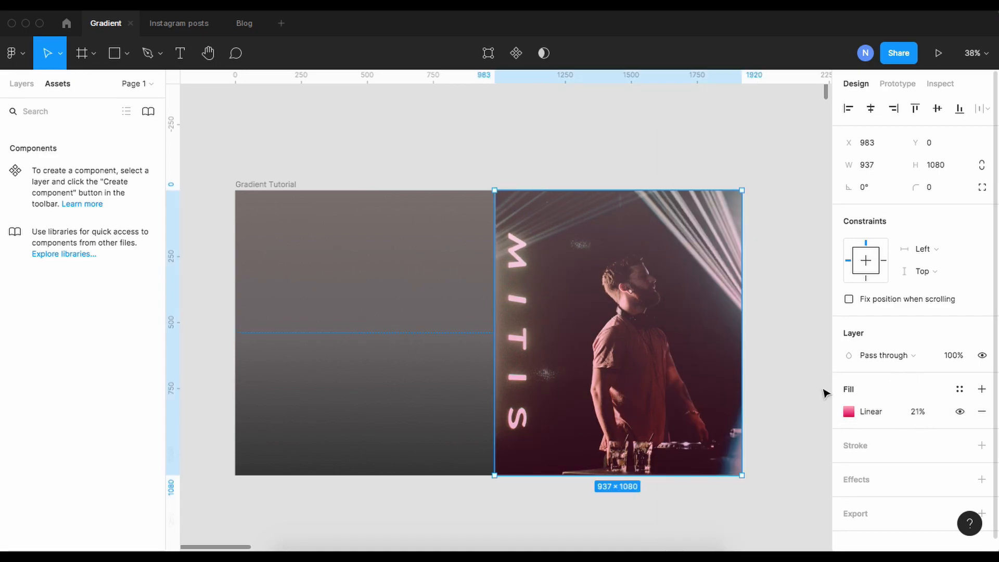
click(462, 409)
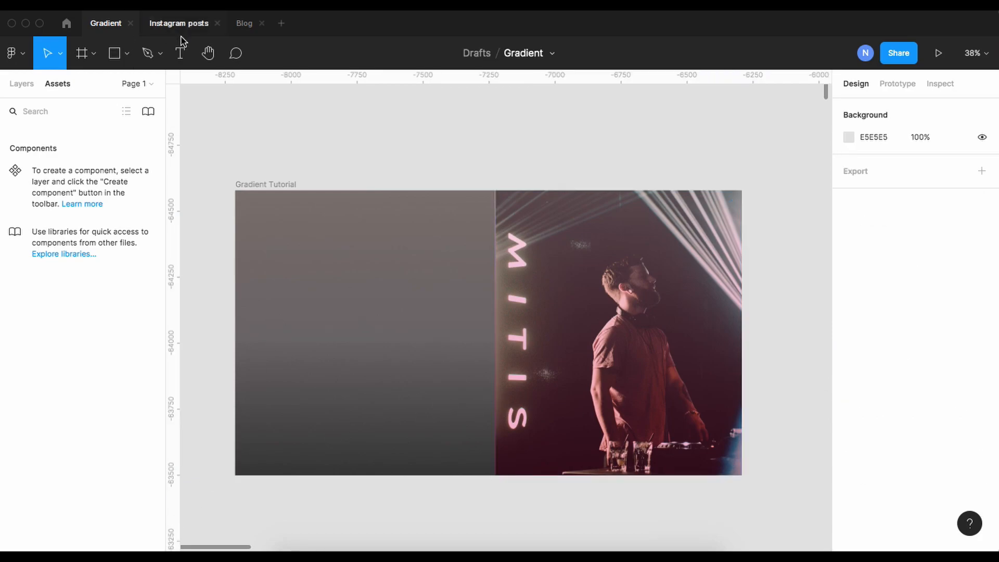
Add the text "WE CRAFT" in the empty left half of the frame.
click(180, 53)
click(323, 313)
text(WE CRAFT)
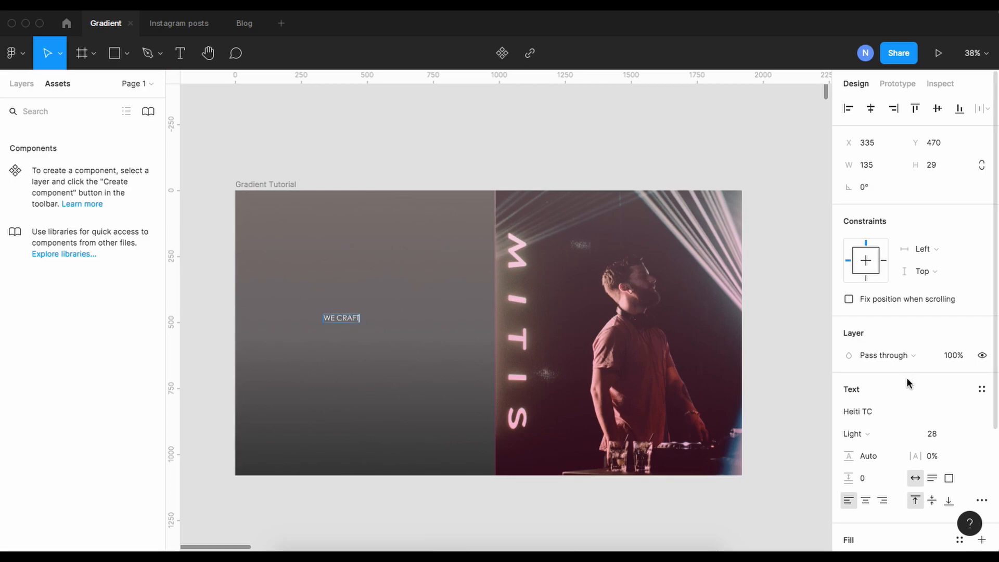
key(Escape)
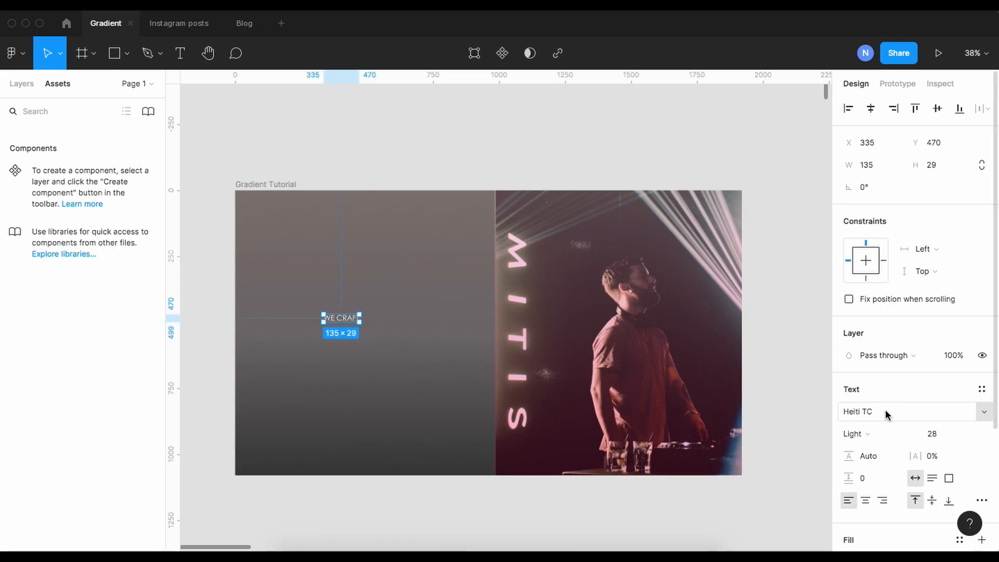
Set the "WE CRAFT" heading to Germania One at size 115 and move it to about X 261, Y 406.
click(881, 412)
text(Germania One)
key(Return)
click(938, 439)
text(115)
key(Return)
drag(398, 328, 379, 314)
Add a text box of about 497 × 148 below the heading containing "VISUAL REALITY DEVELOPMENT SERVICE".
key(t)
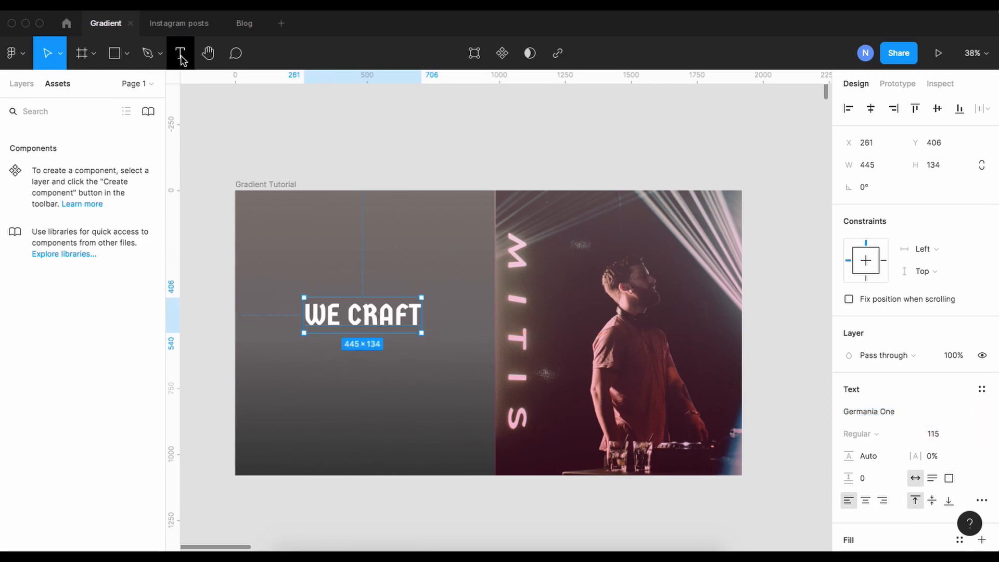
drag(305, 343, 435, 383)
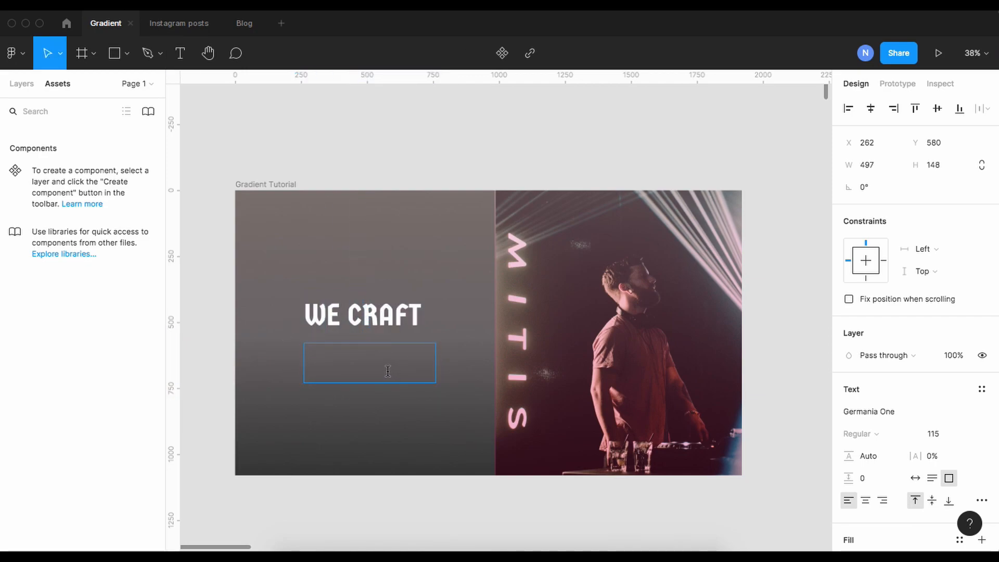
text(VISUAL REALITY DEVELOPMENT)
Set the subheading to Heiti SC at size 55 and widen its text box to about 629.
click(892, 411)
text(HEi)
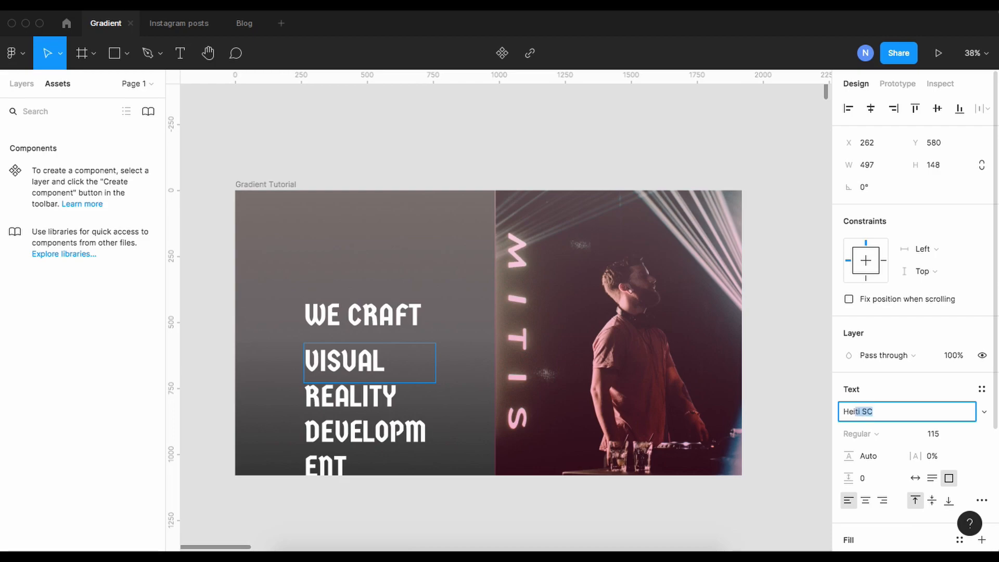
key(Return)
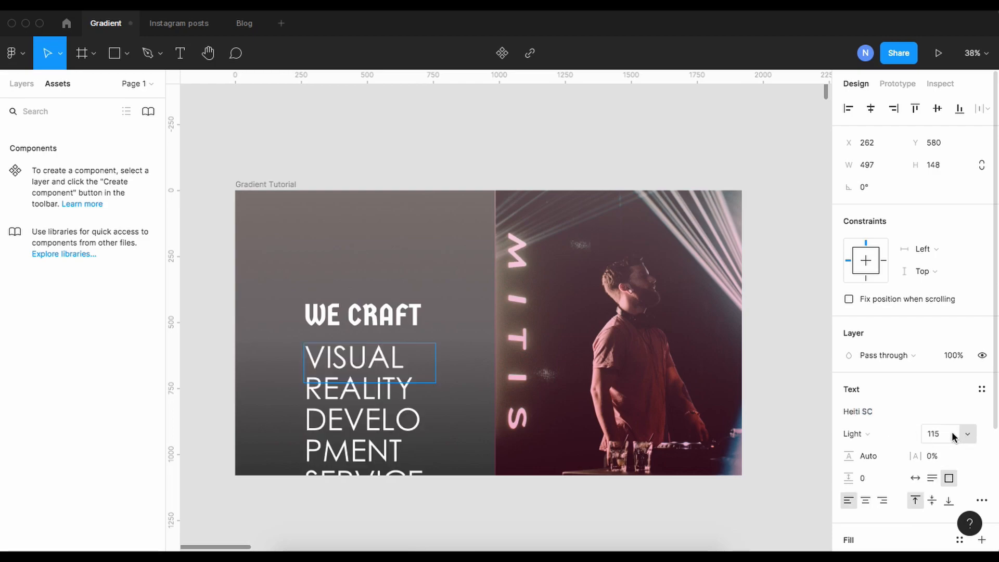
click(964, 437)
text(55)
key(Return)
drag(436, 362, 471, 363)
Colour the subheading FF8CAF and move it up slightly, closer to the heading.
scroll(885, 484, down, 3)
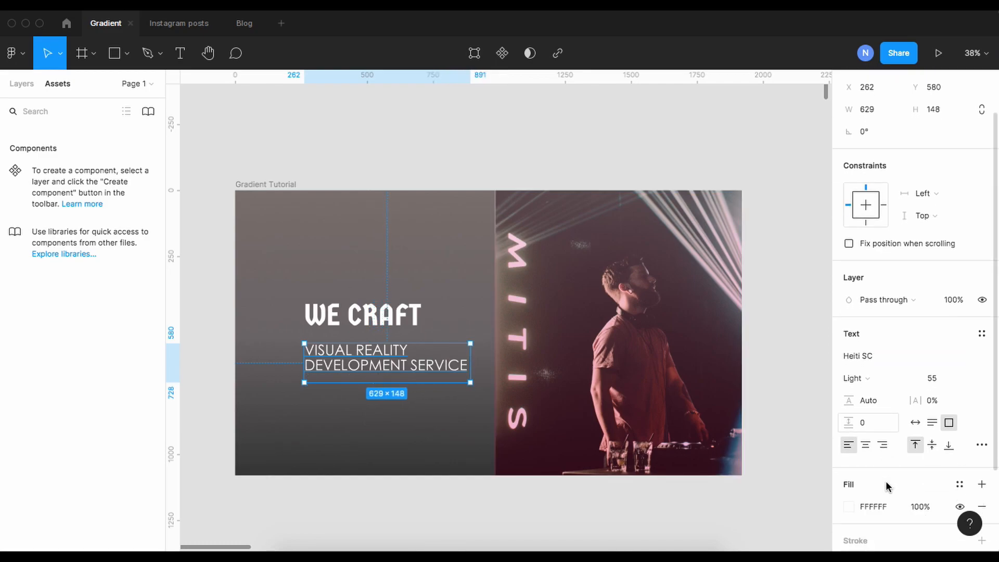
click(851, 491)
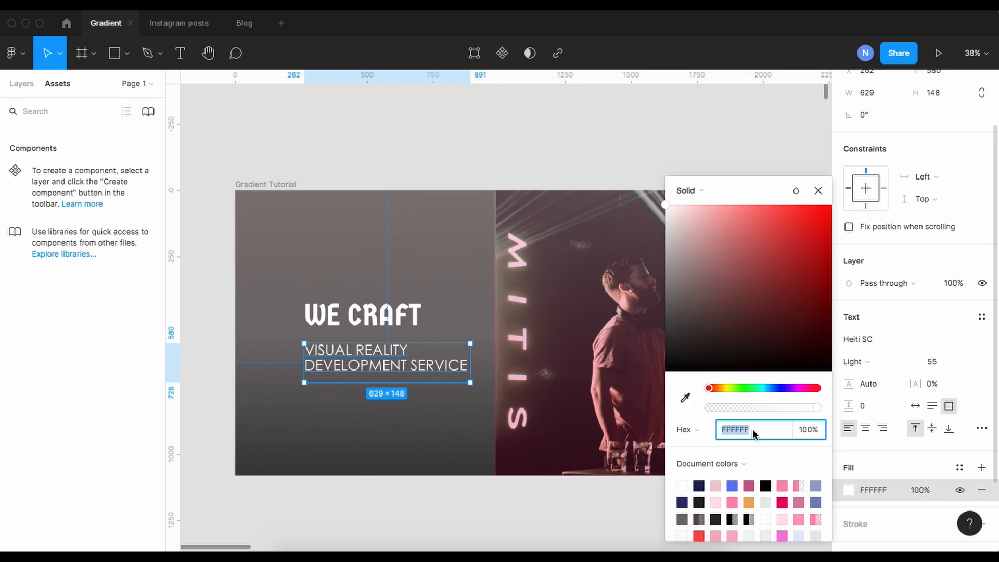
text(FF8CAF)
key(Return)
drag(393, 365, 392, 359)
click(413, 409)
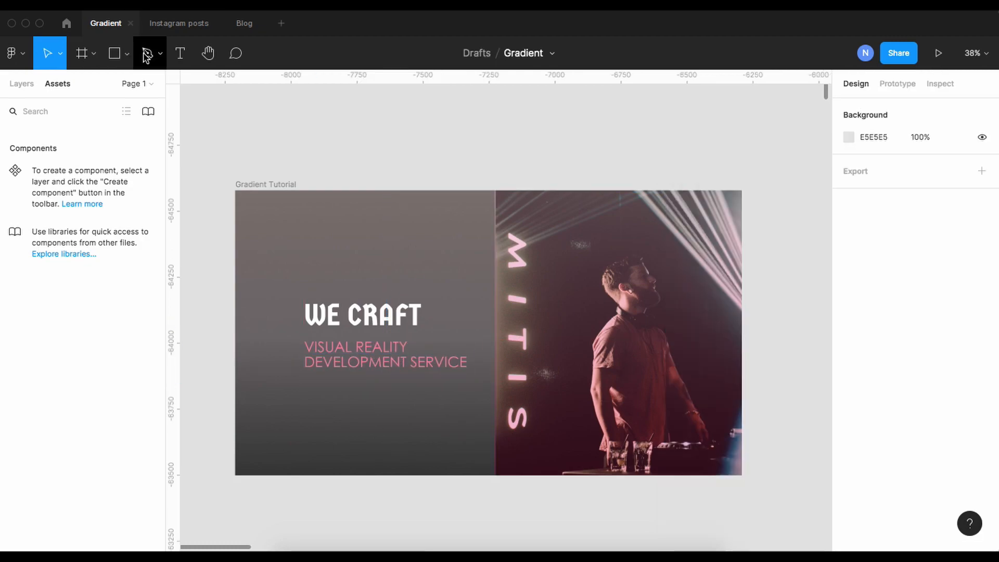
Add a text box of about 628 × 203 below the subheading and paste the Lorem Ipsum paragraph into it.
key(t)
drag(304, 384, 470, 437)
key(ctrl+v)
key(Escape)
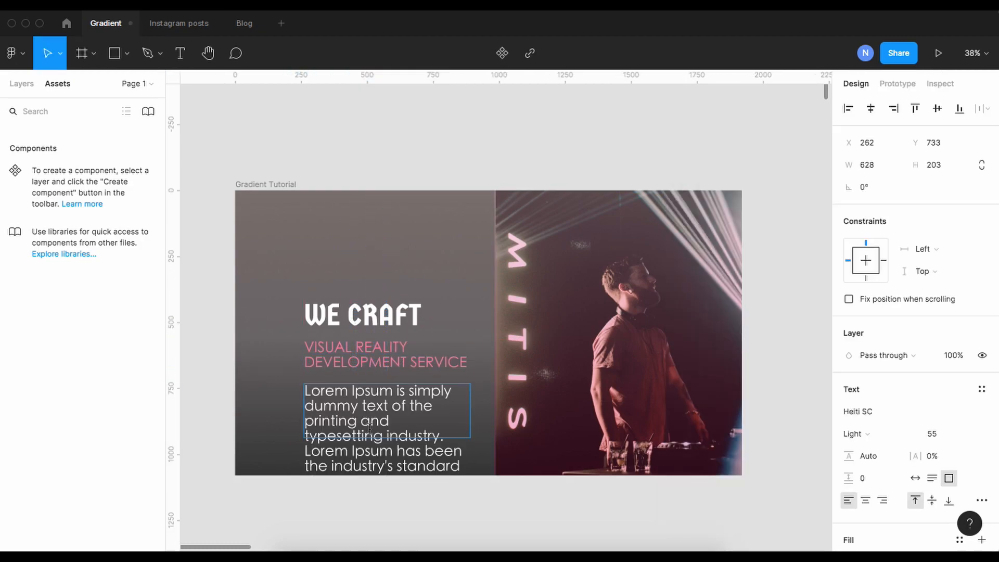
Set the Lorem Ipsum paragraph's font size to 28 and move it up beneath the subheading.
click(943, 435)
text(28)
key(Return)
drag(401, 410, 399, 399)
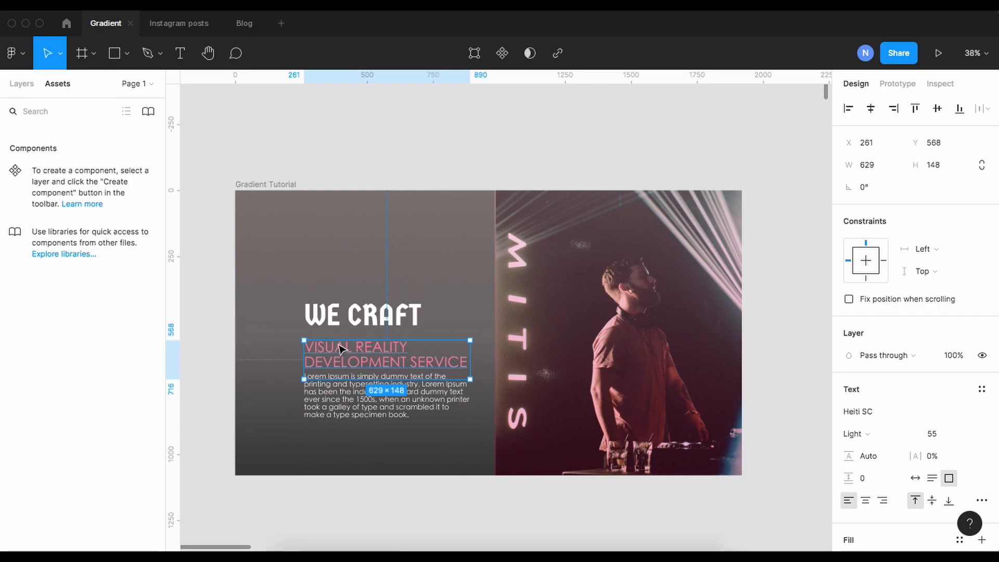
Left-align the heading, subheading and paragraph and move them together to about X 235.
shift+click(348, 324)
shift+click(354, 357)
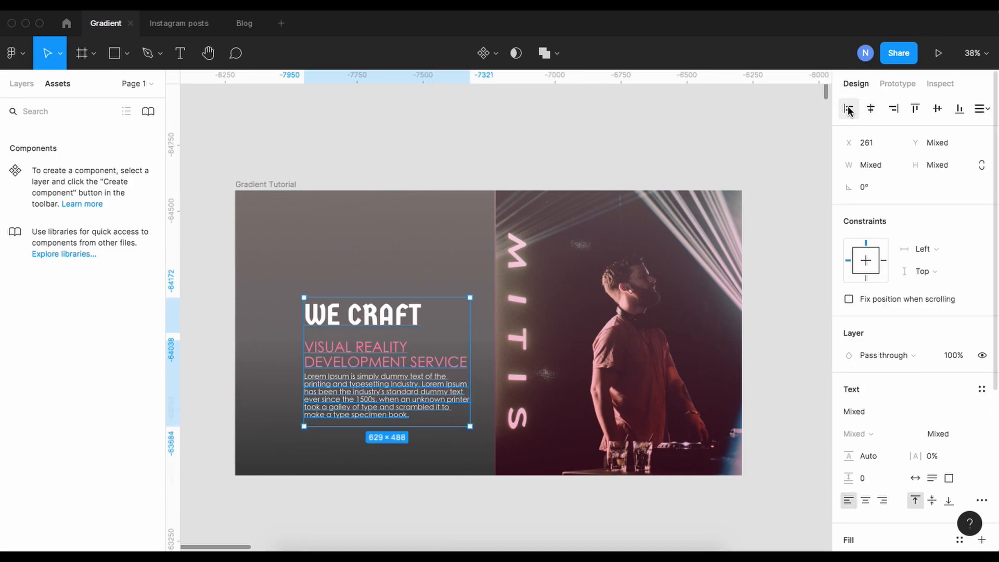
drag(378, 319, 371, 302)
Draw a 325 × 90 rectangle under the paragraph at about X 235, Y 841 and set its corner radius to 50.
click(115, 55)
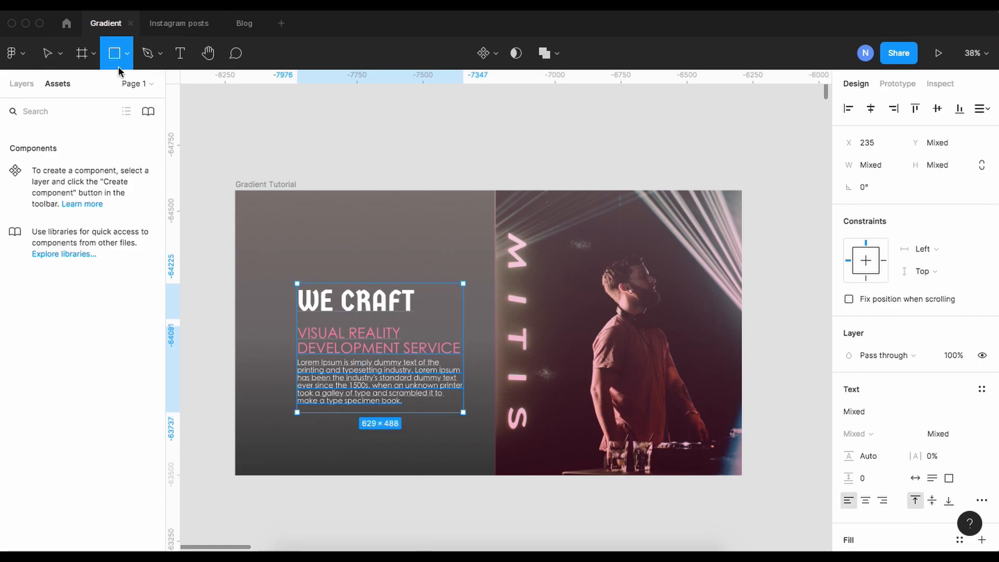
click(301, 427)
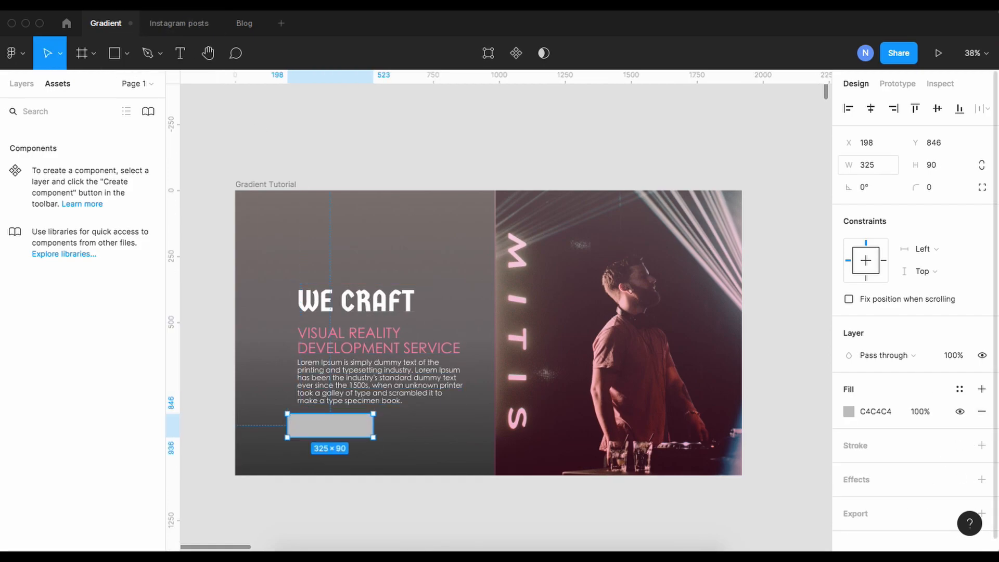
drag(315, 434, 325, 433)
click(939, 193)
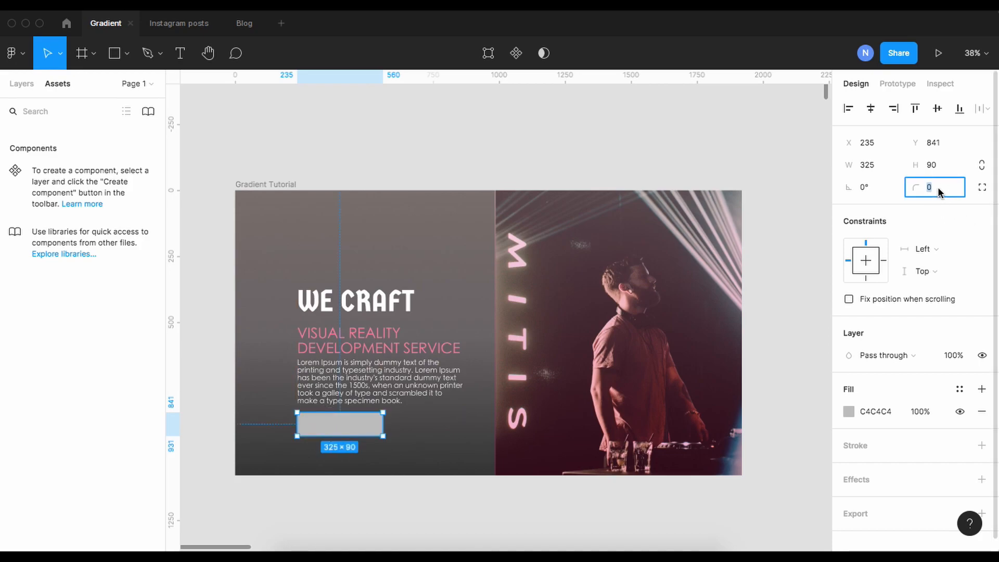
key(Return)
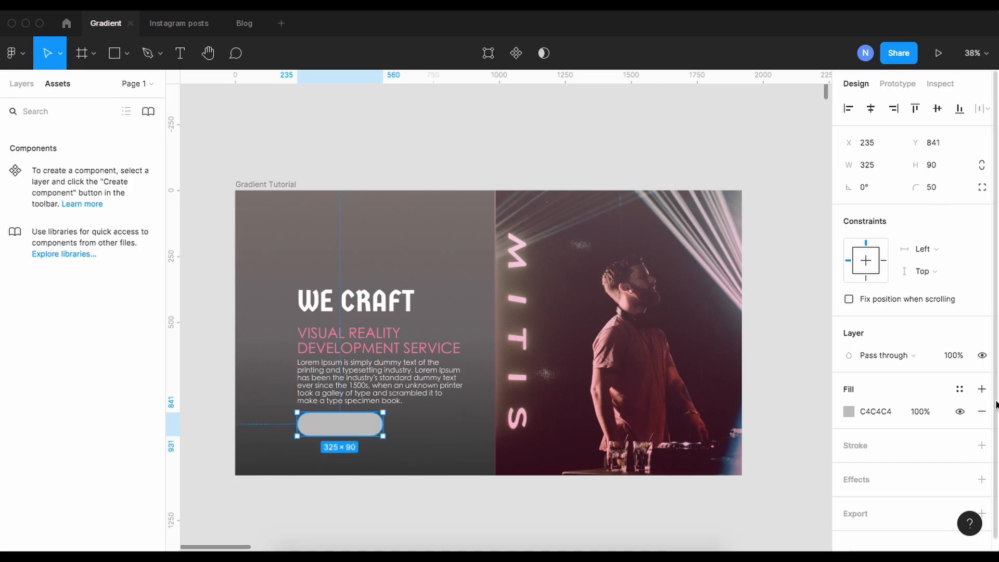
Change the button's fill to a horizontal linear gradient running across its width, with the starting colour D47EA3.
click(849, 412)
click(684, 190)
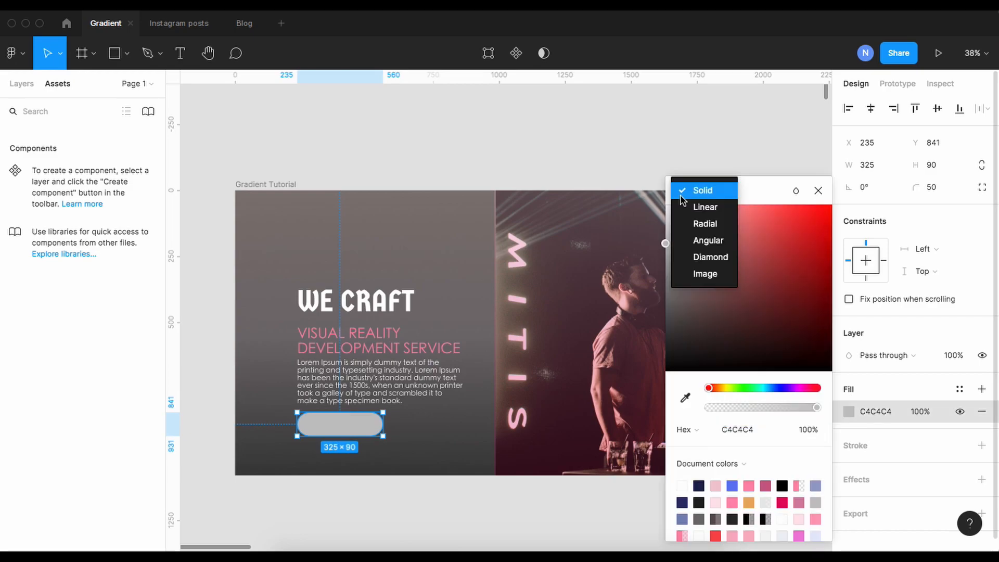
click(705, 207)
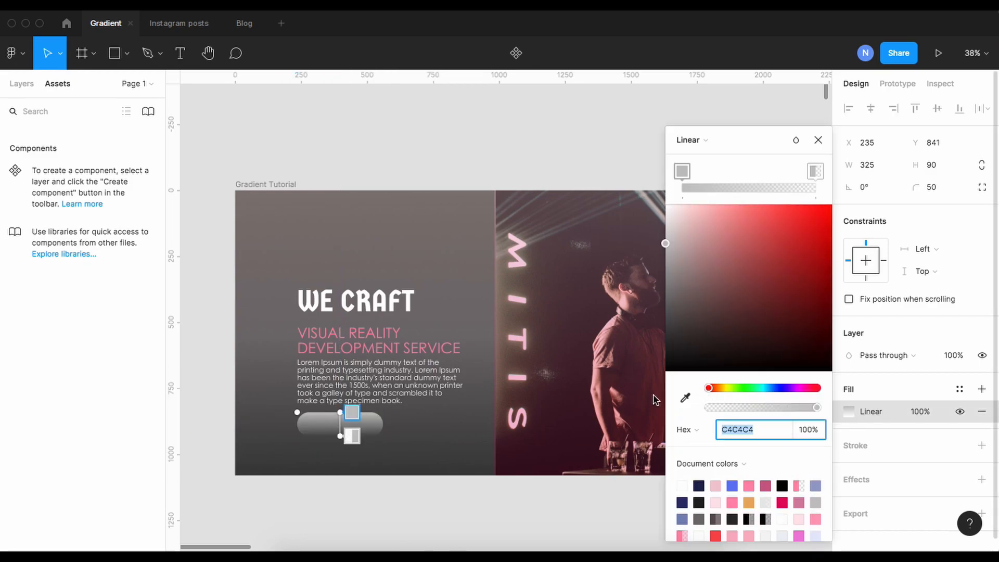
drag(342, 417, 383, 424)
click(747, 434)
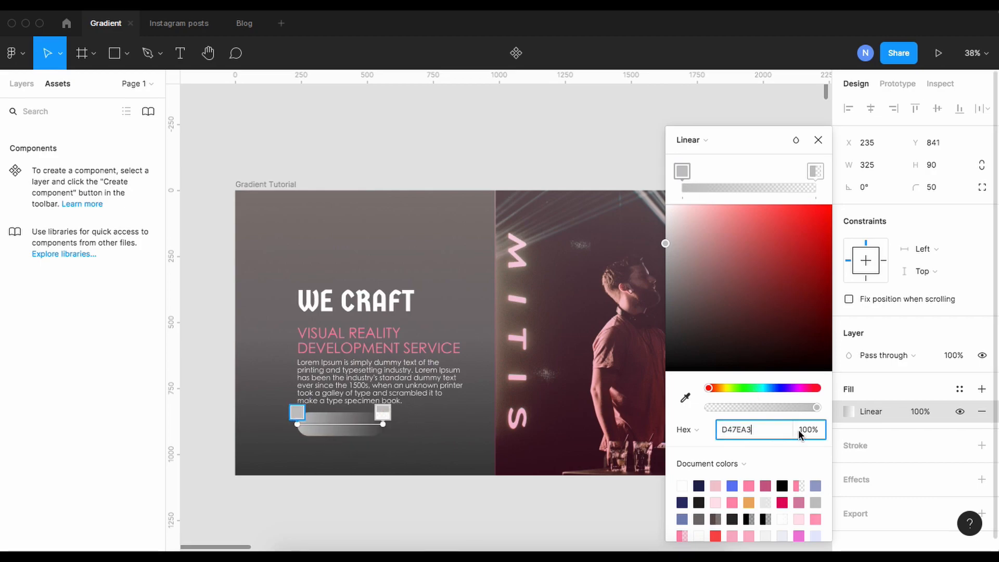
text(D47EA3)
Set the button gradient's end stop to colour FF9BB9 at 100% opacity.
click(814, 172)
click(751, 429)
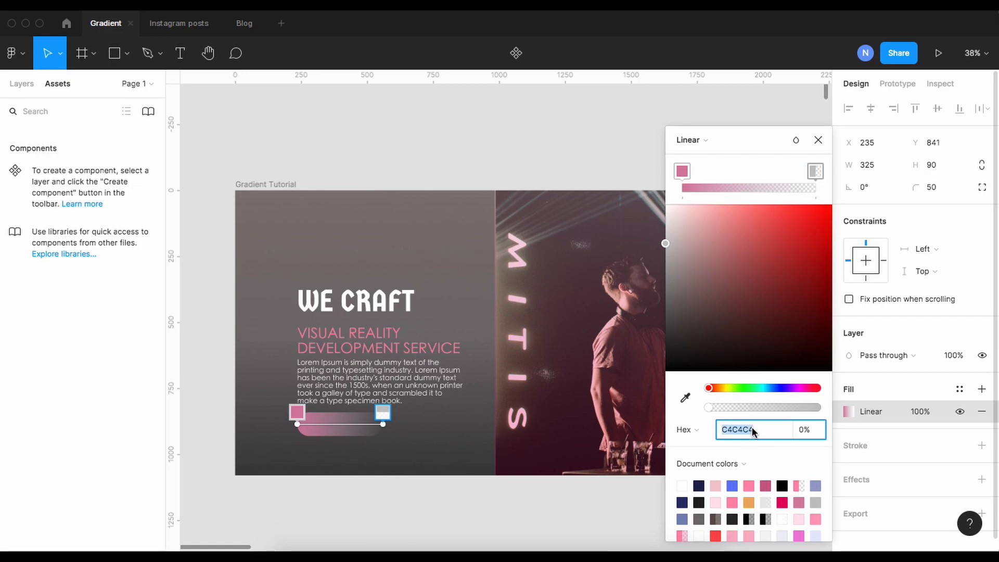
text(FF9BB9)
key(Return)
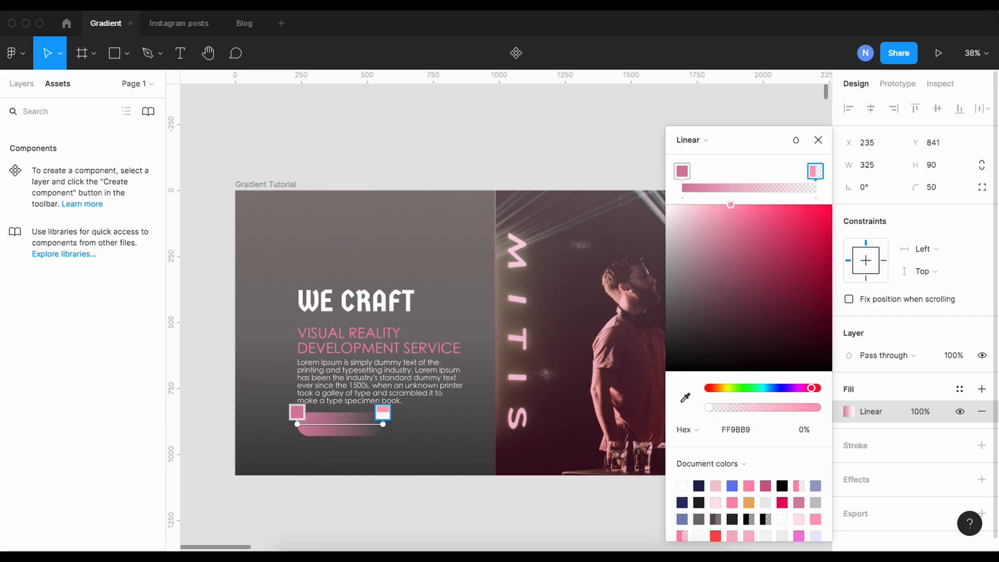
click(805, 429)
text(10)
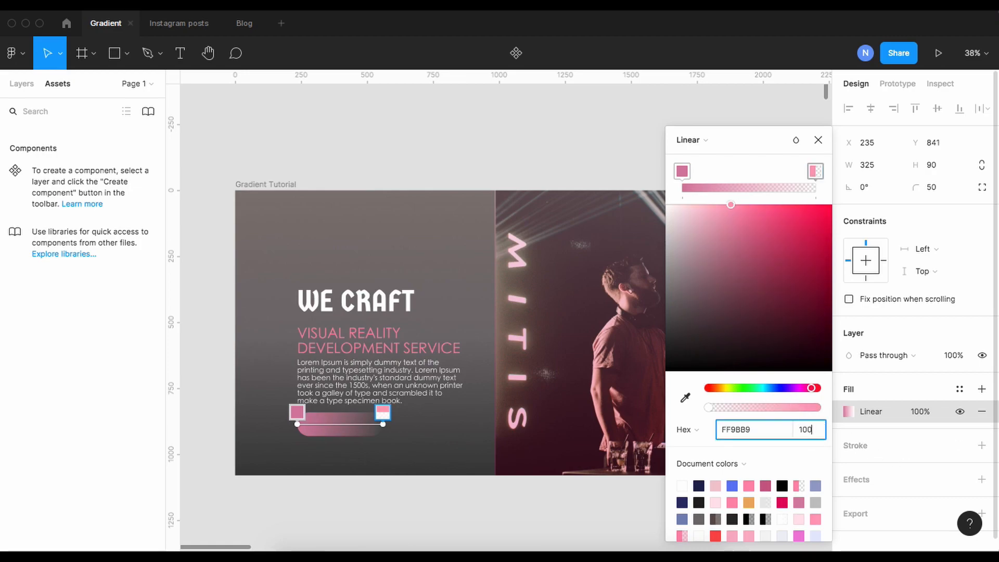
text(0)
key(Return)
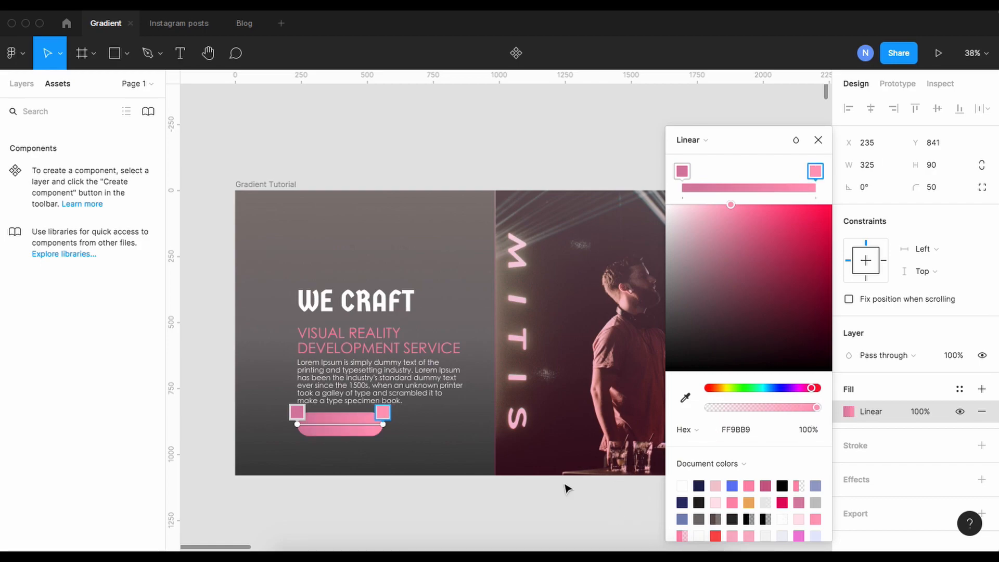
Add the text "GET IN TOUCH" over the gradient button and set its font to Gilroy.
click(180, 53)
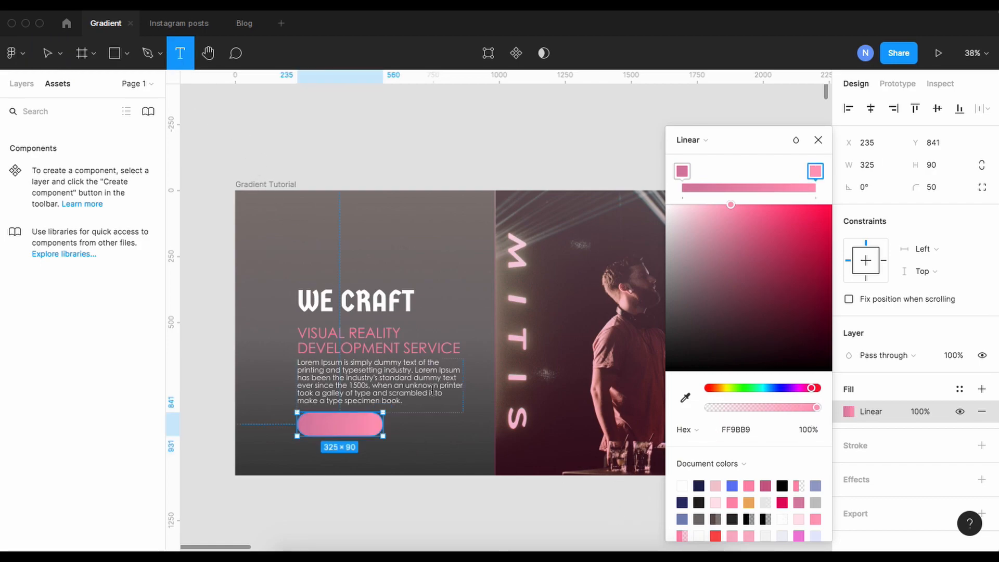
click(325, 423)
text(GET IN T)
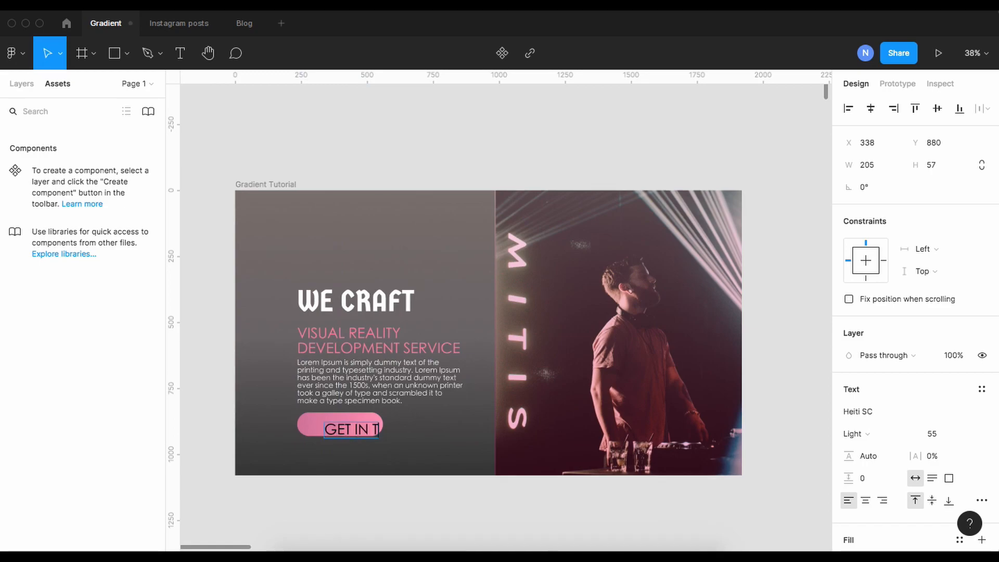
key(Escape)
click(895, 411)
text(Gilroy)
key(Return)
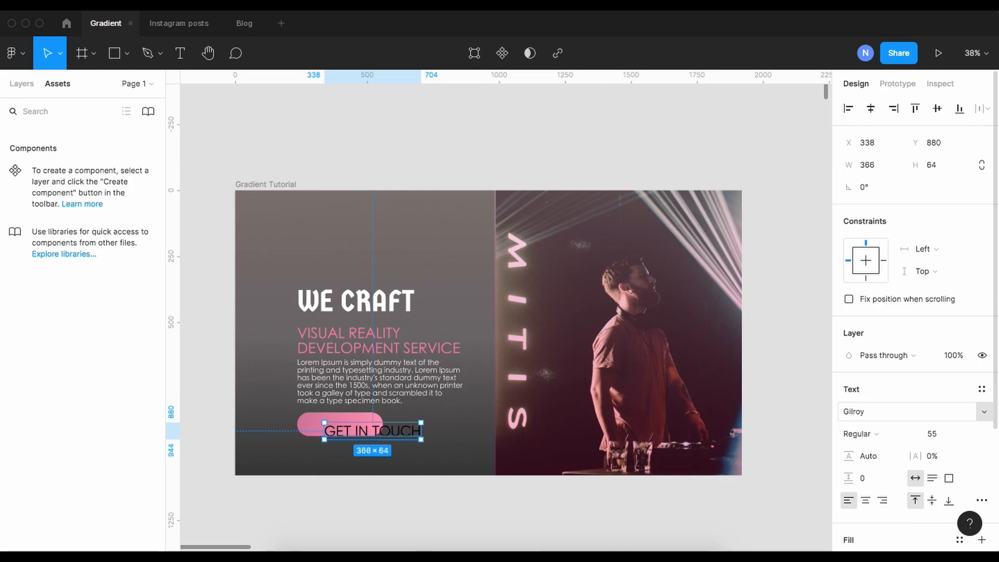
Make the GET IN TOUCH text ExtraBold at size 28 and centre it on the button.
click(876, 433)
click(883, 500)
click(950, 436)
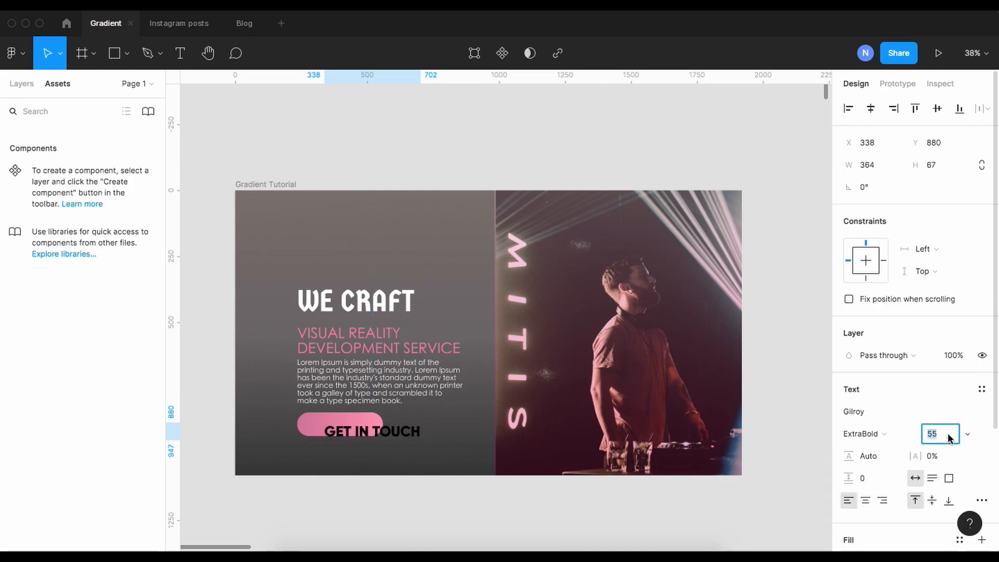
text(28)
key(Return)
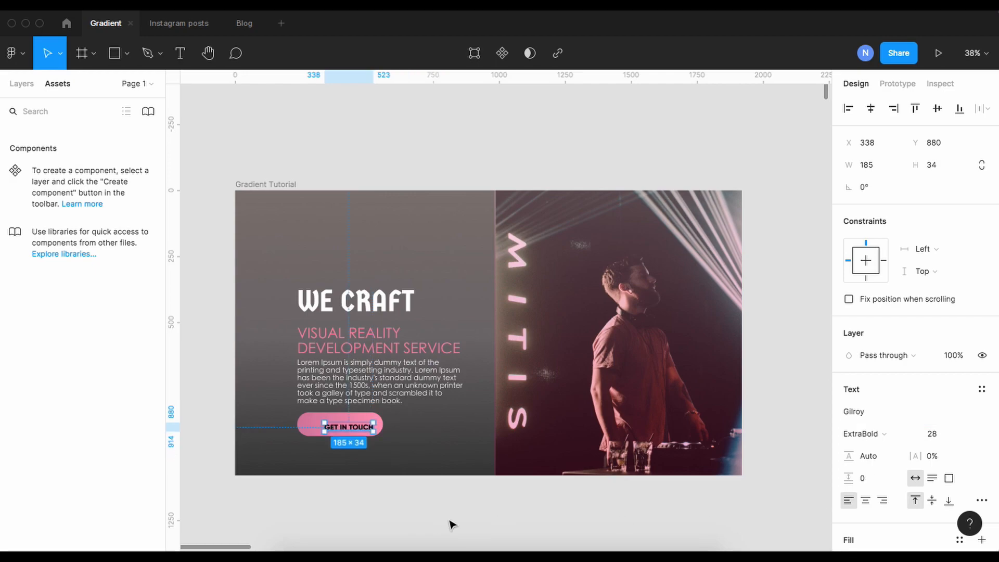
drag(360, 432, 352, 429)
Set the GET IN TOUCH text's fill colour to 565455 and deselect it.
scroll(853, 479, down, 5)
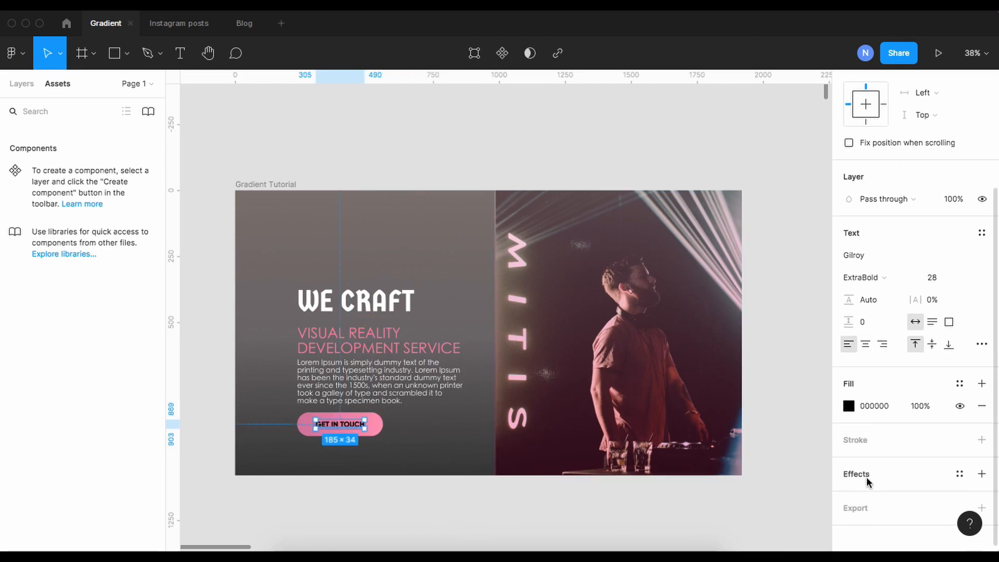
click(849, 406)
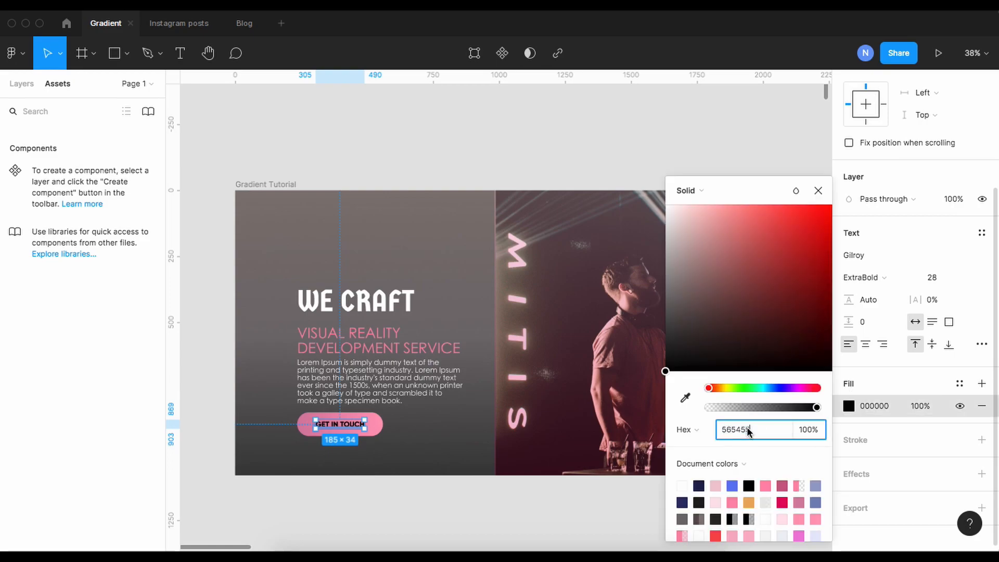
text(565455)
key(Return)
click(373, 232)
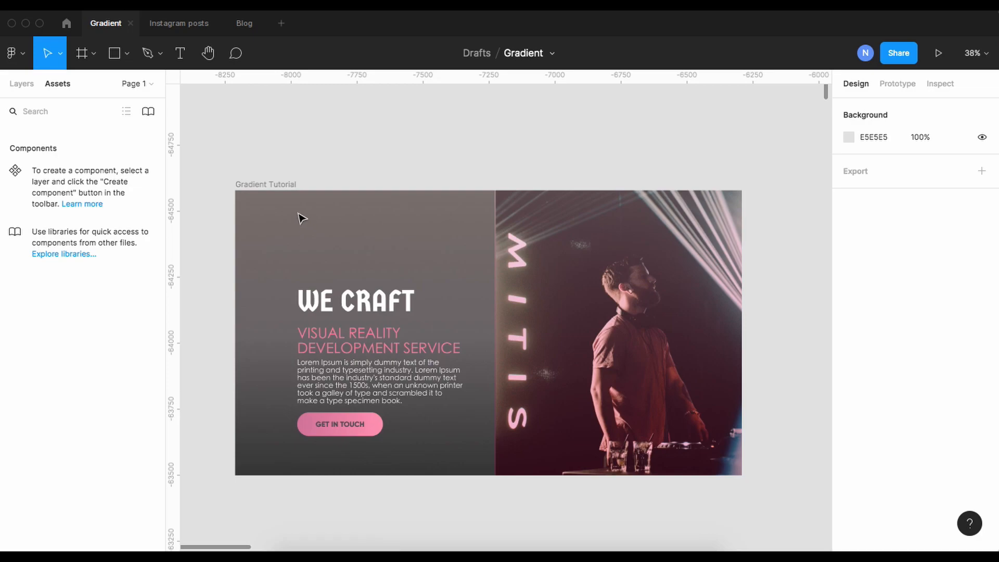
Draw three stacked horizontal lines about 76 long and 27 apart near the frame's upper-left corner, at about X 54.
scroll(302, 219, up, 5)
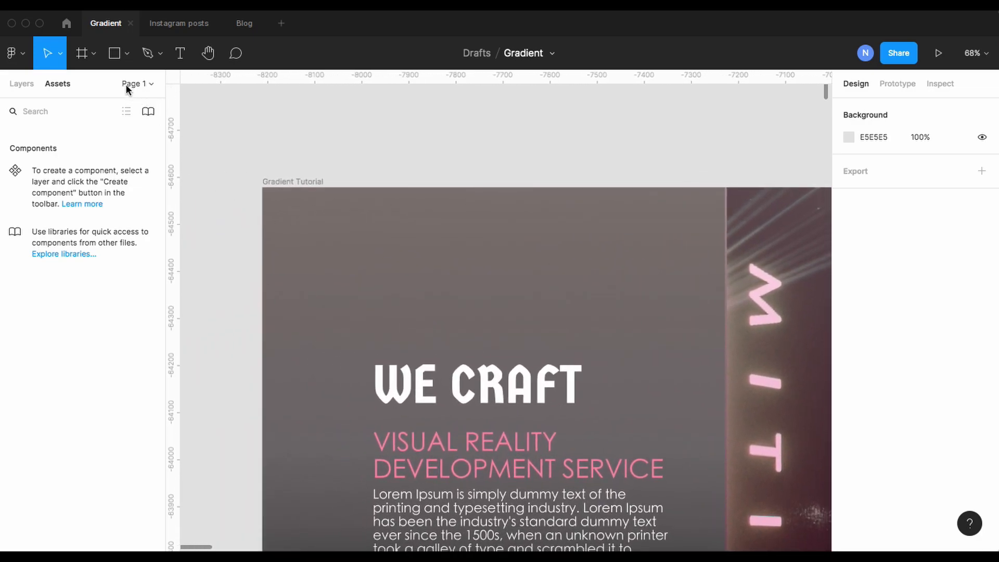
click(129, 58)
click(127, 103)
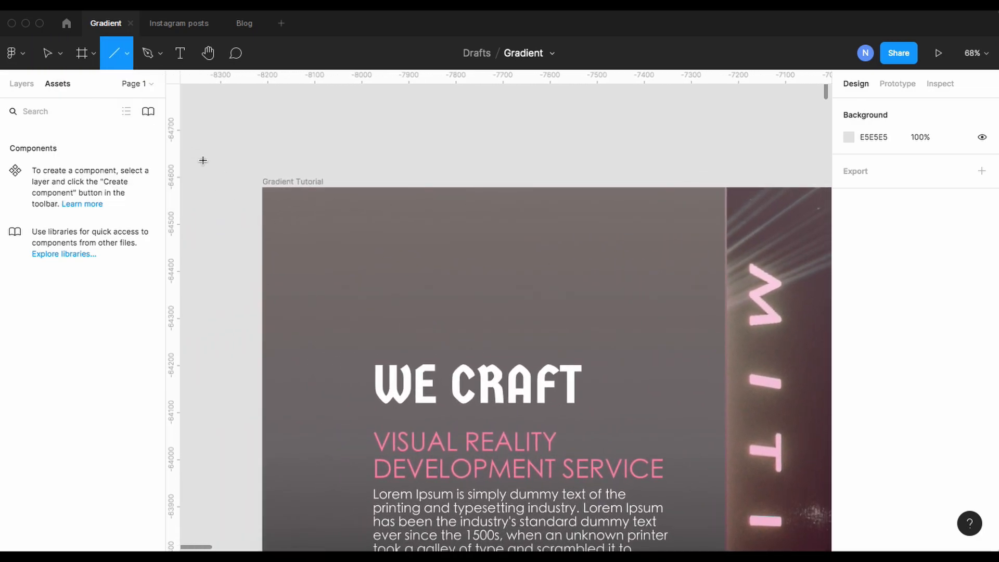
mouse_move(288, 216)
mouse_down()
mouse_move(341, 217)
mouse_move(309, 222)
mouse_move(305, 238)
mouse_up()
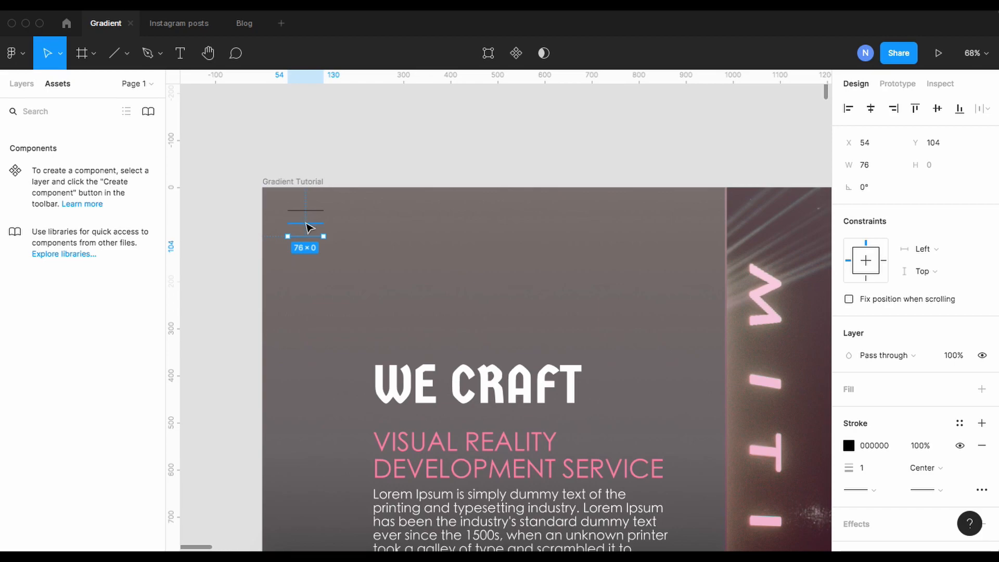
Select all three menu lines and give them an FFFFFF stroke with a width of 4.
shift+click(305, 223)
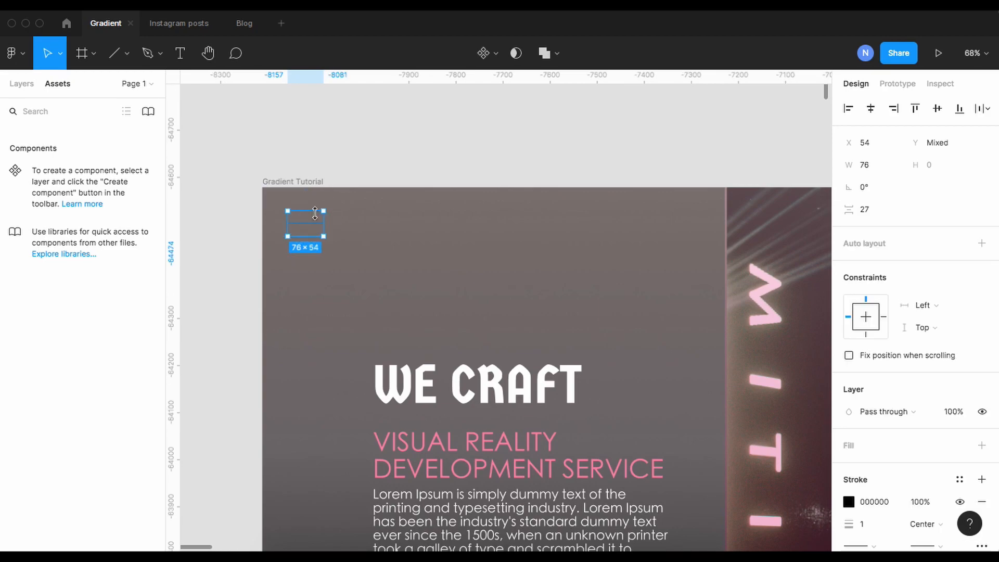
click(848, 502)
drag(713, 335, 662, 198)
click(864, 526)
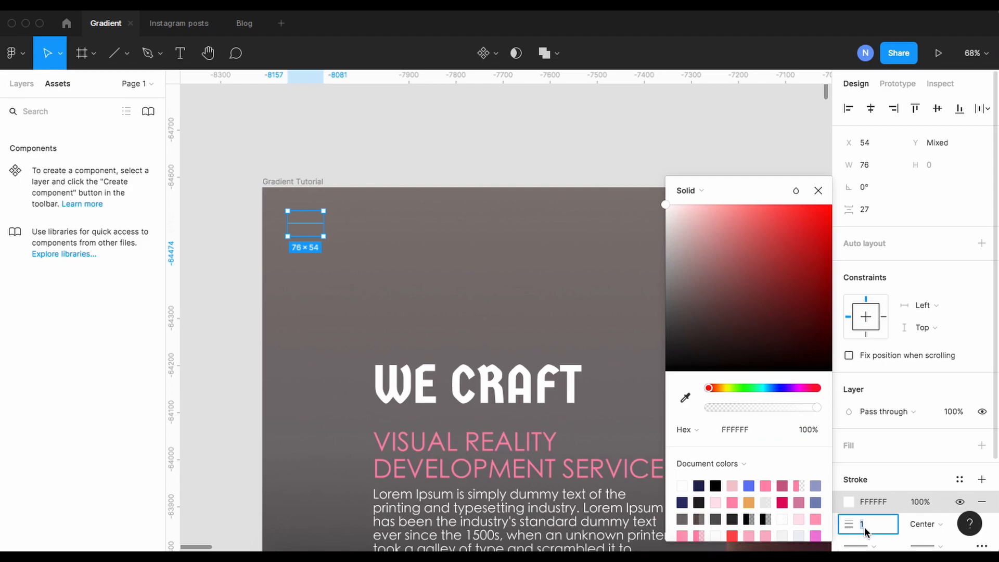
text(4)
click(399, 249)
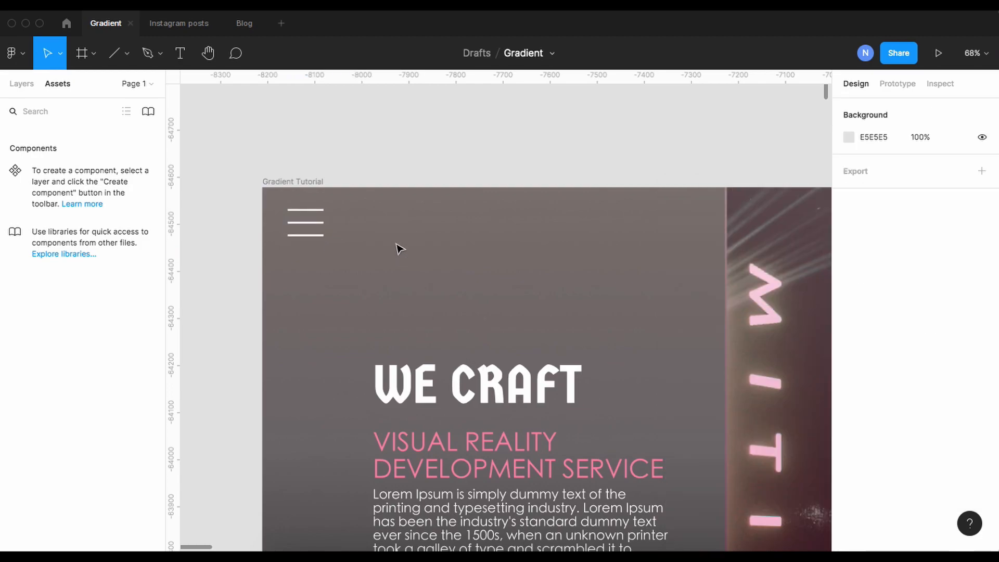
Draw a rectangle of about 555 × 55 beside the menu lines and position it at about X 349, Y 49.
click(125, 53)
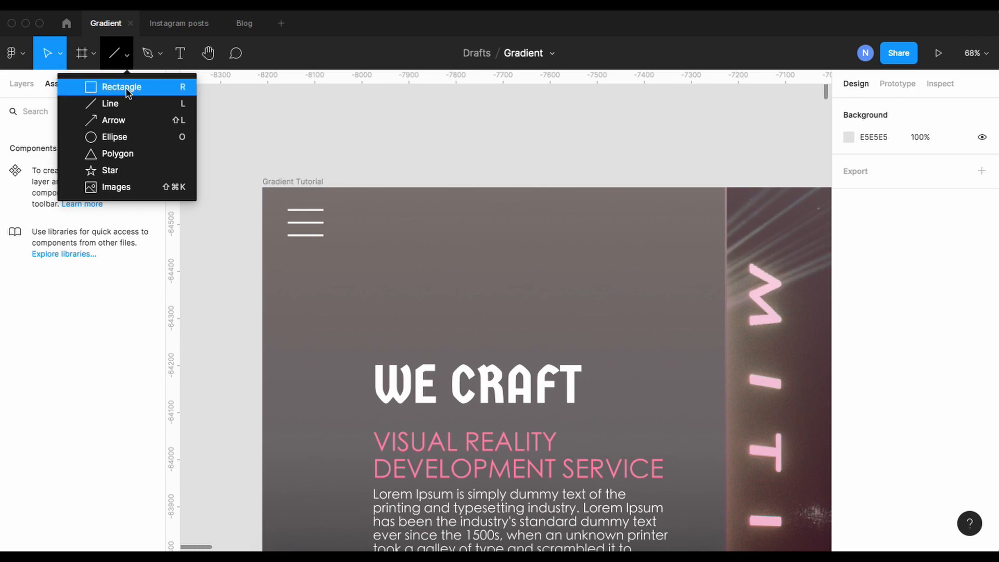
click(118, 86)
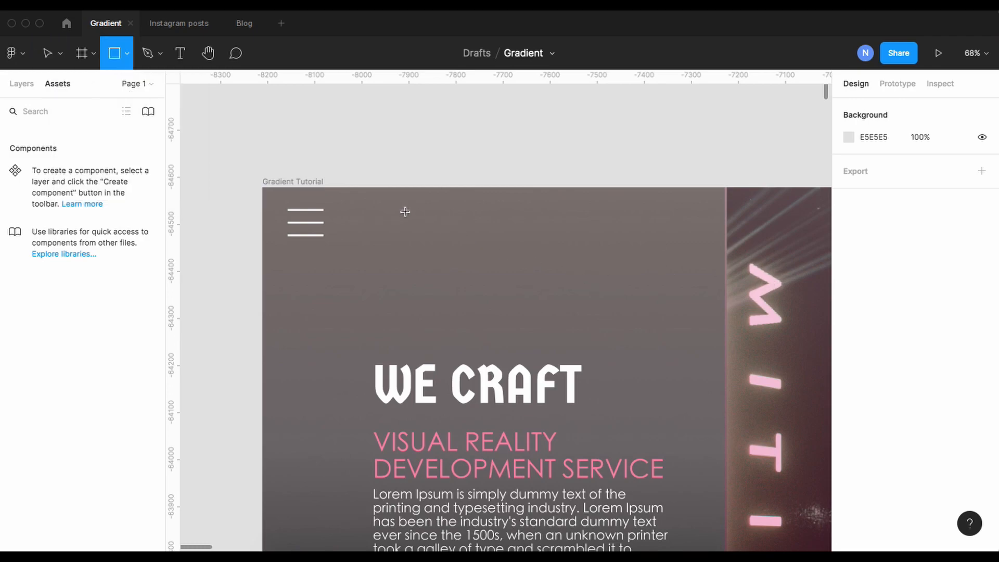
drag(405, 211, 663, 237)
mouse_move(552, 213)
mouse_down()
mouse_move(567, 229)
mouse_move(589, 227)
mouse_up()
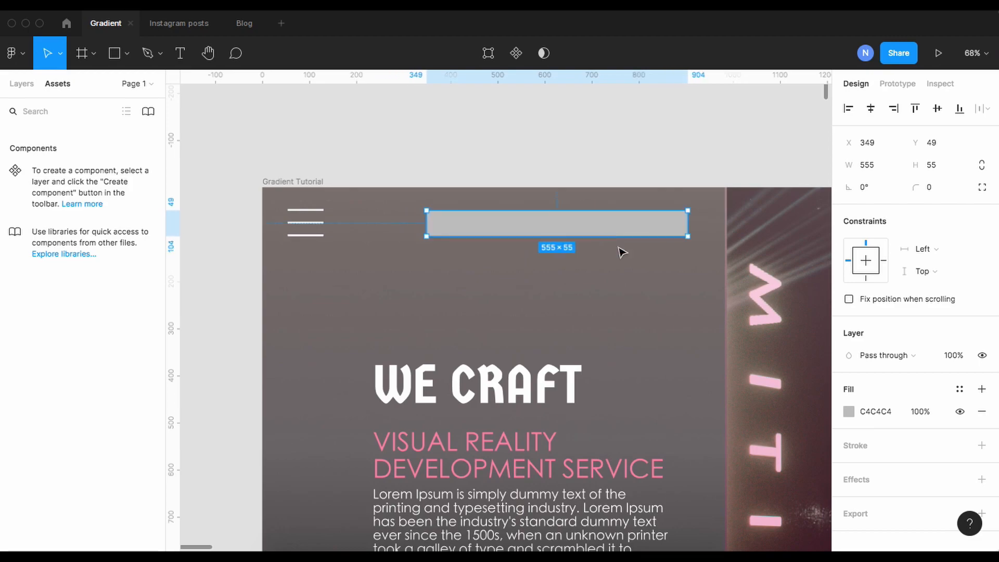
Replace the wide rectangle's fill with an FFFFFF stroke with a width of 3.
click(981, 411)
click(981, 423)
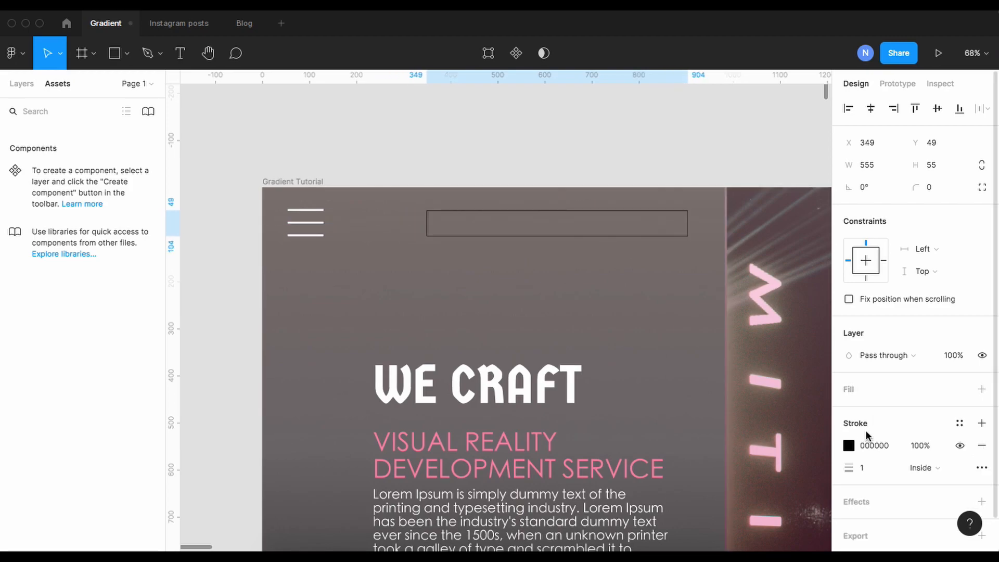
click(848, 446)
text(FFFFFF)
key(Return)
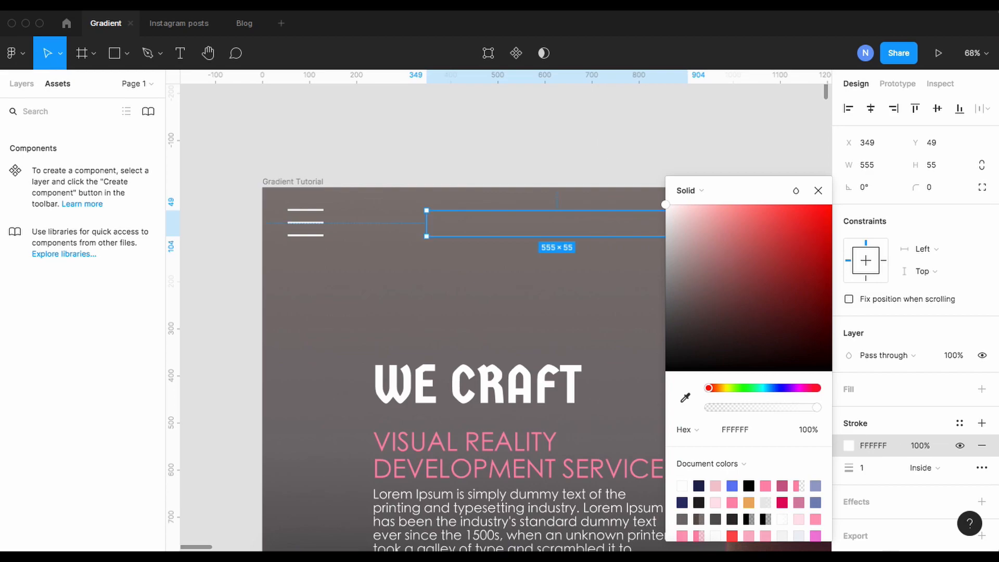
click(867, 474)
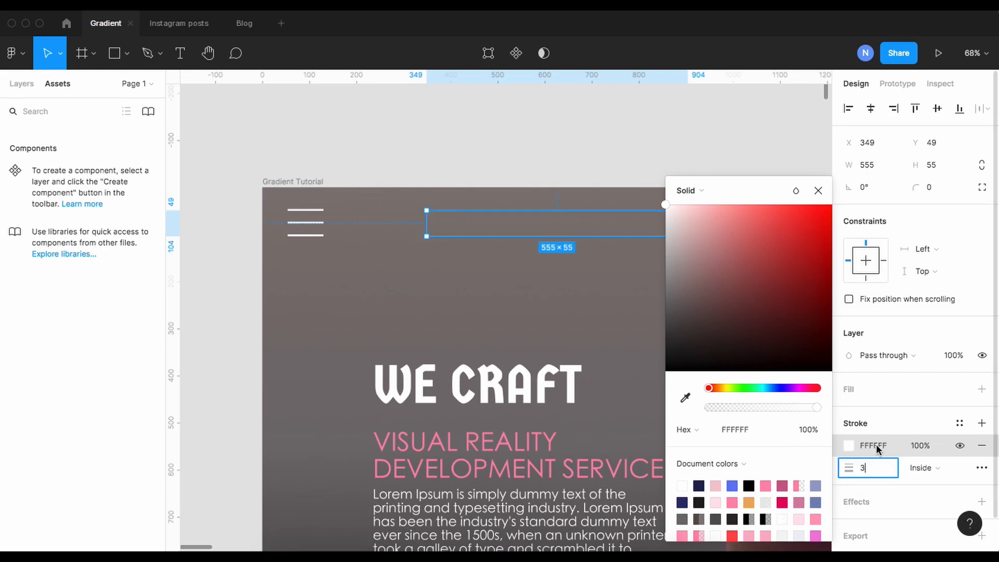
text(3)
Round the outlined rectangle's corners with a radius of 50 and deselect it.
click(936, 187)
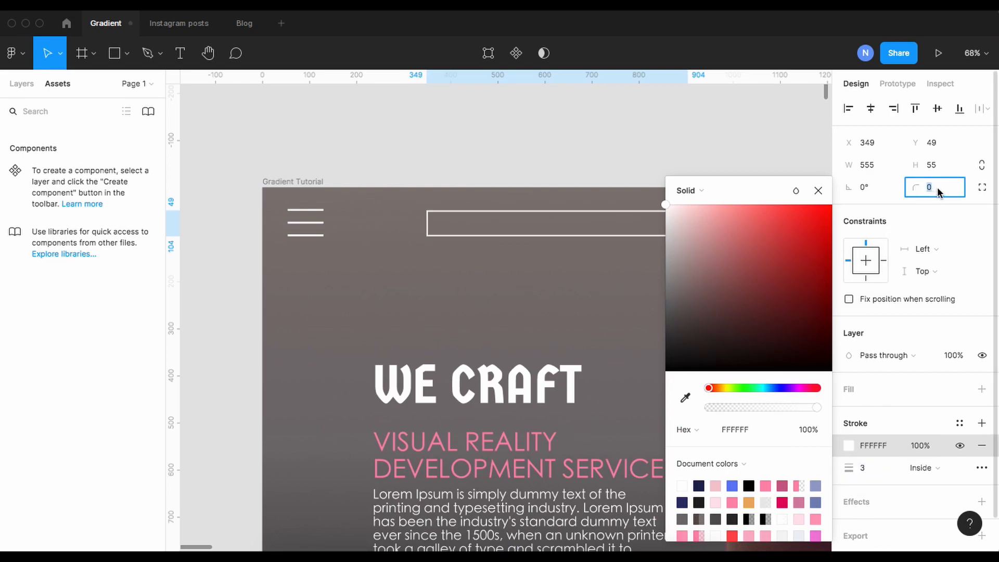
text(50)
key(Return)
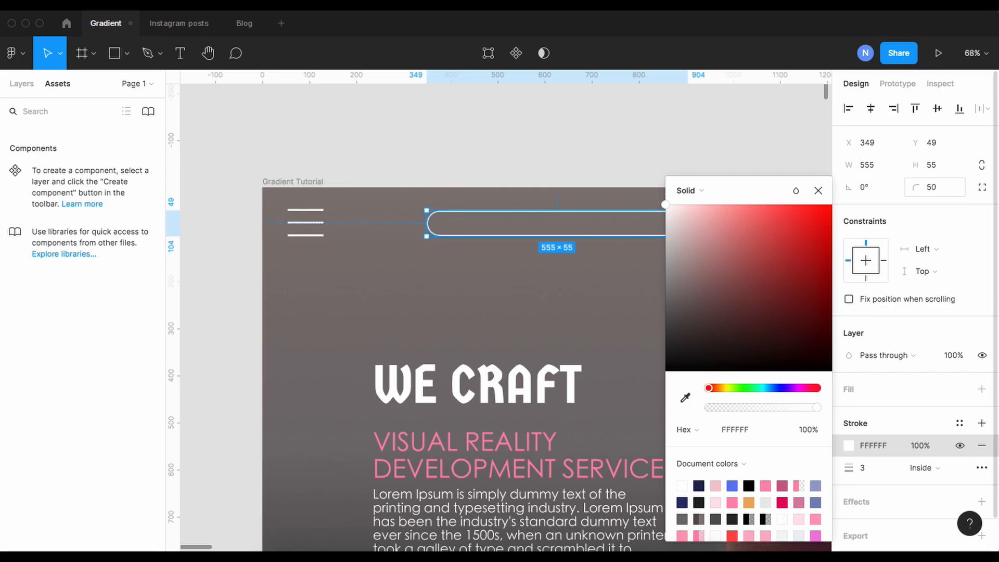
click(593, 279)
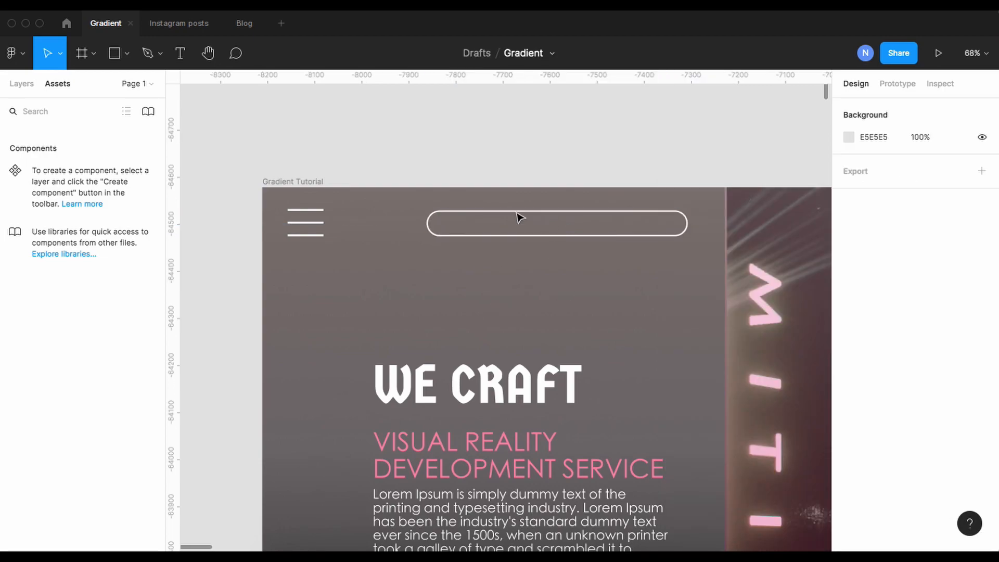
Draw a circle of about 26 × 26 above the outlined bar's right part, at about X 783, Y 23.
click(126, 54)
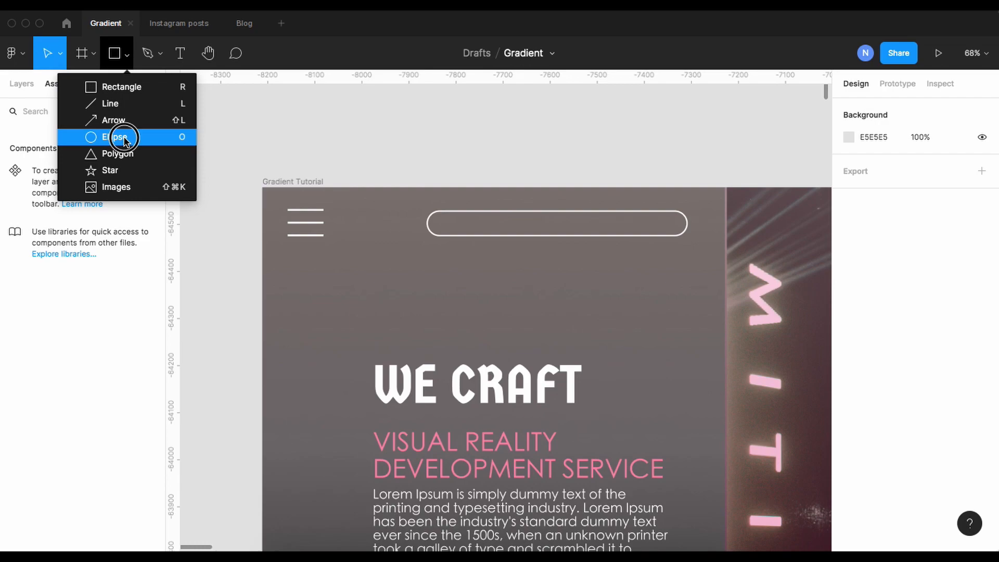
click(125, 138)
drag(655, 222, 631, 199)
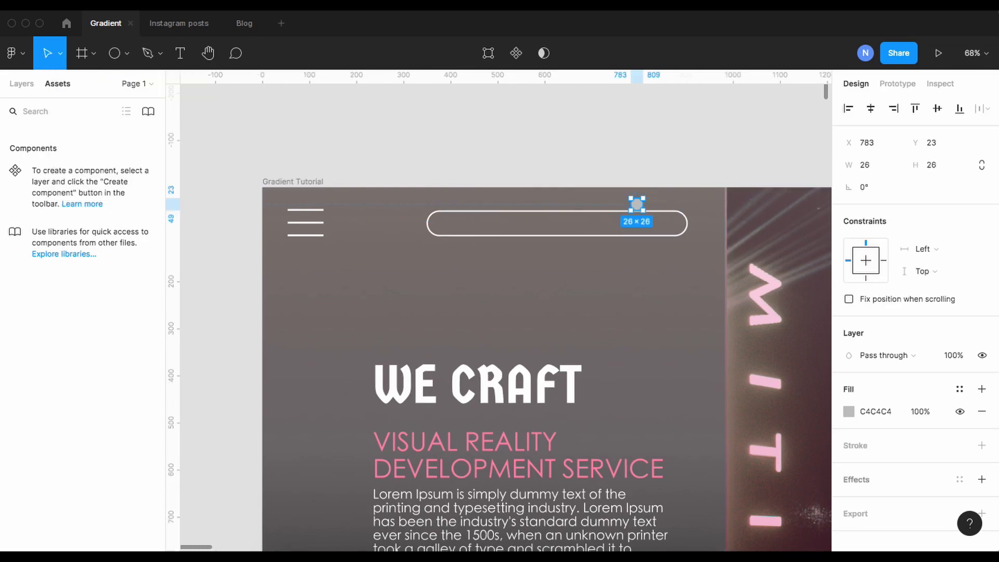
Replace the small circle's fill with an FFFFFF stroke of width 3 and add a drop shadow to it.
click(981, 389)
click(863, 442)
click(861, 432)
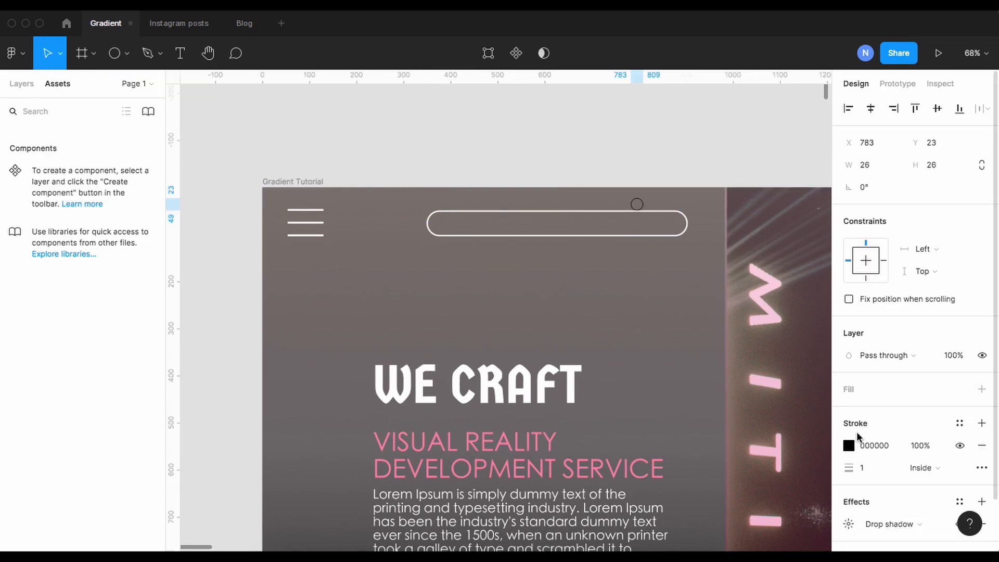
click(848, 445)
click(685, 397)
click(625, 163)
click(859, 466)
text(3)
key(Return)
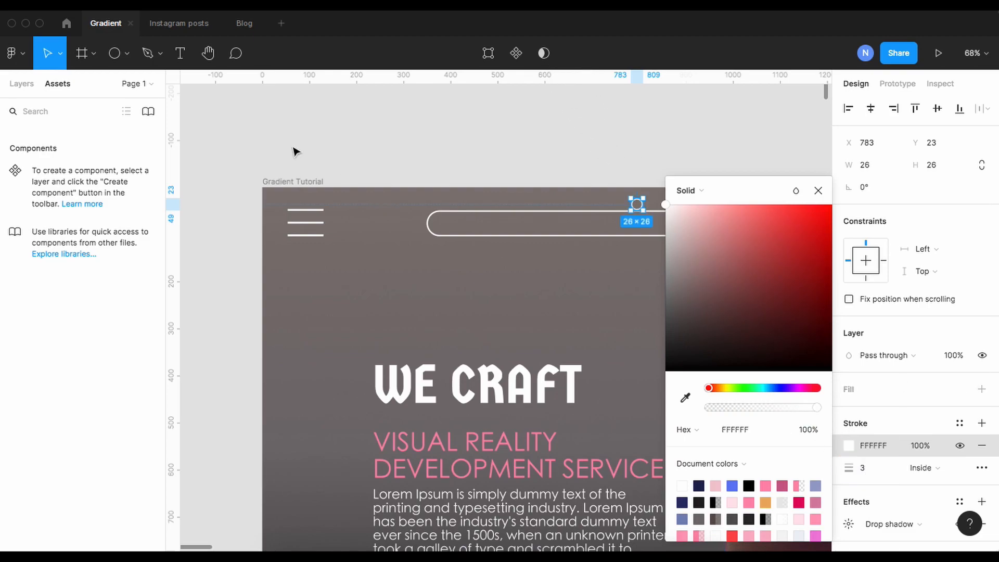
key(Escape)
scroll(632, 202, up, 5)
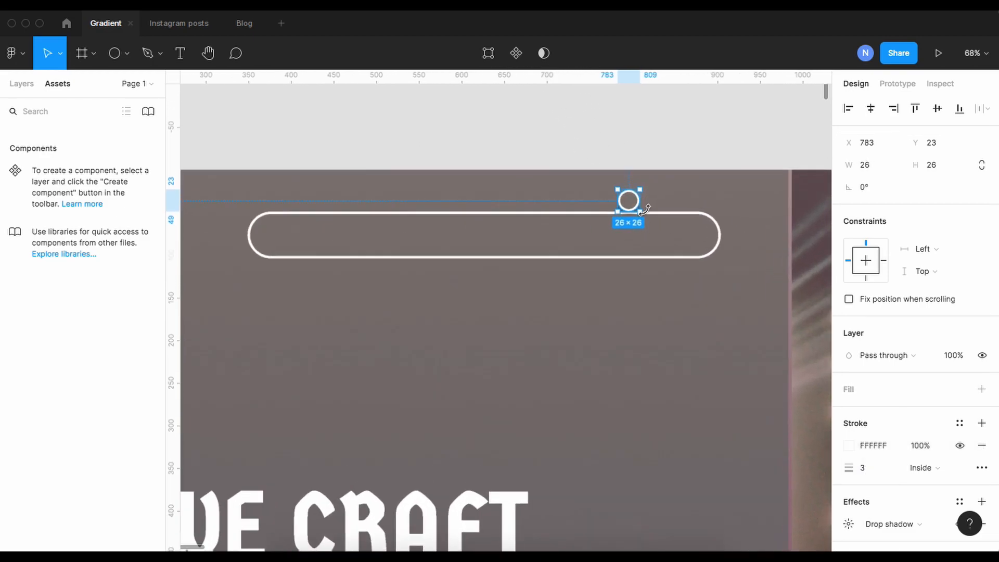
Move the small circle inside the search bar's right end to X 845, Y 59 and draw a diagonal handle line about 15 long from it.
drag(635, 202, 691, 233)
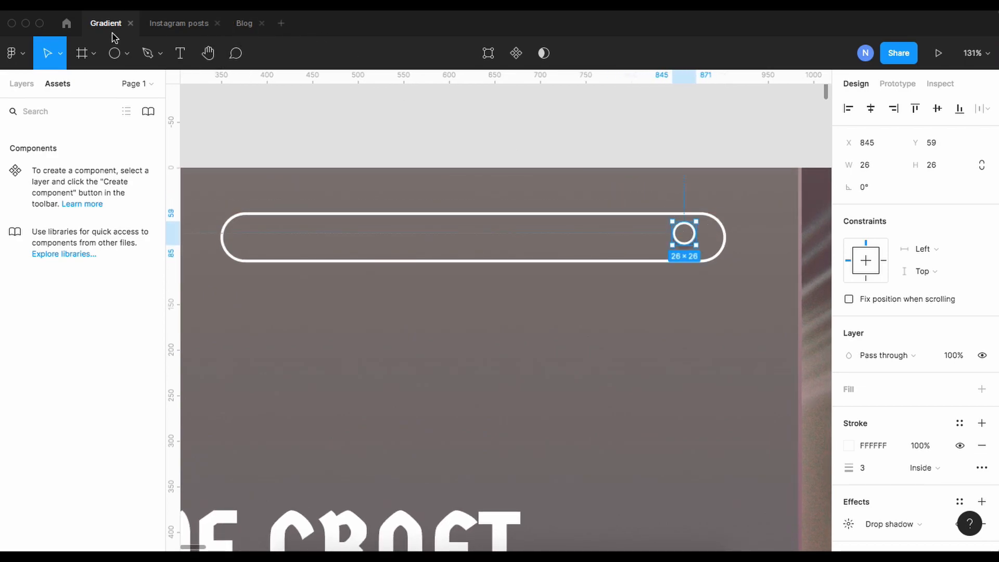
click(125, 52)
click(110, 103)
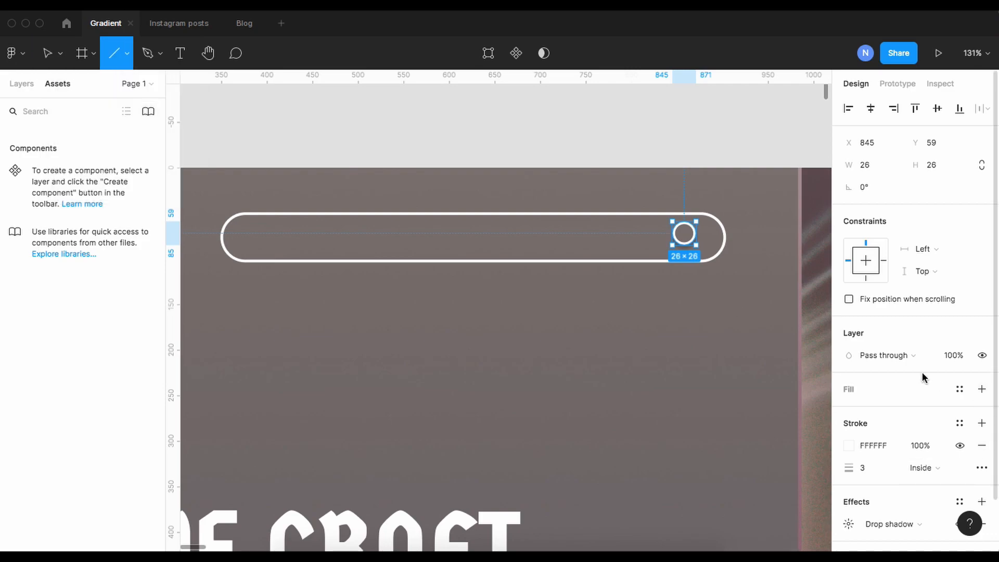
drag(702, 250, 711, 247)
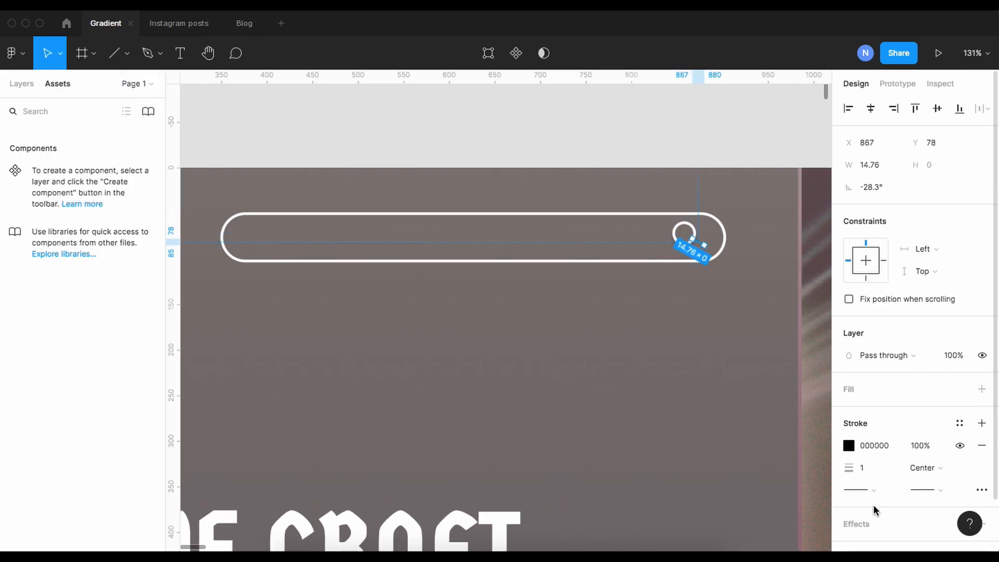
Set the magnifier handle line's stroke to FFFFFF with a width of 3 and deselect it.
click(851, 450)
text(ffffff)
key(Return)
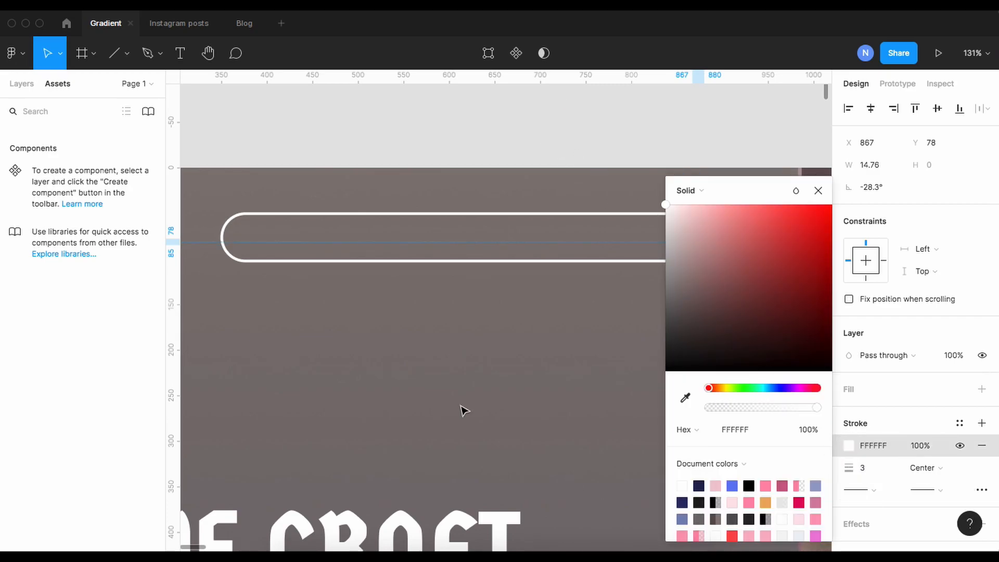
click(501, 370)
Draw a triangle of about 71 × 109 to the right of the GET IN TOUCH button and rotate it to about -130°.
scroll(502, 371, down, 6)
scroll(502, 373, down, 3)
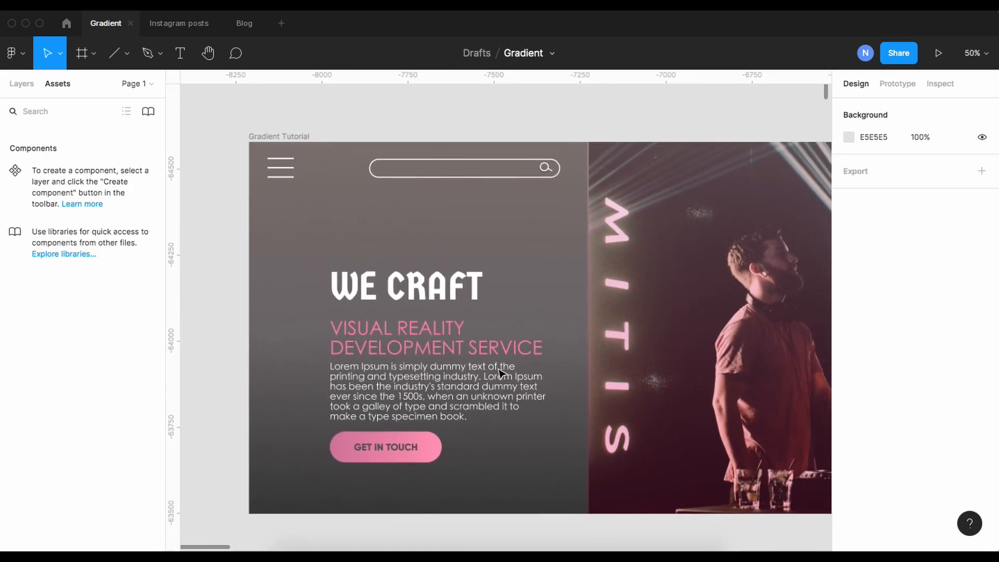
click(126, 53)
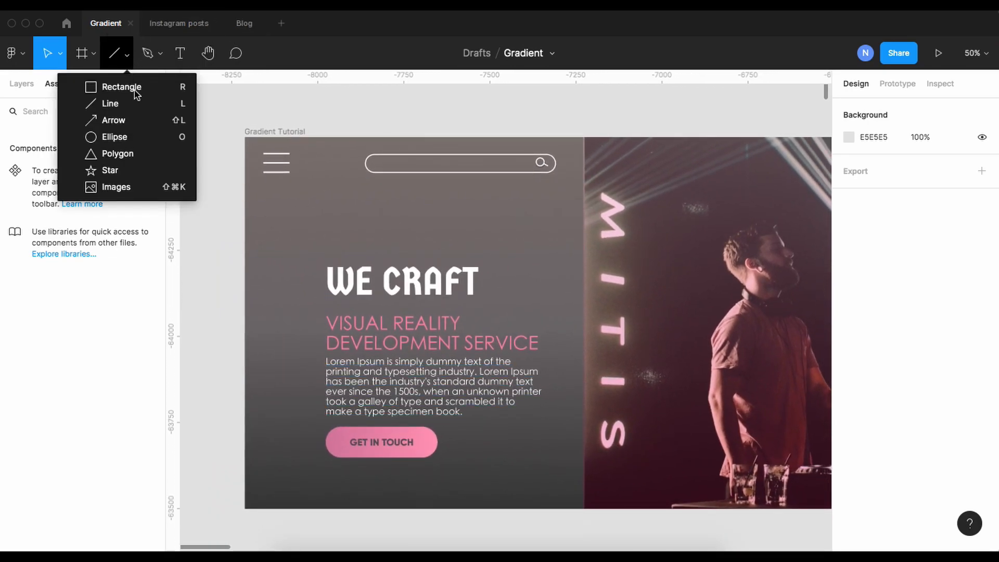
click(137, 154)
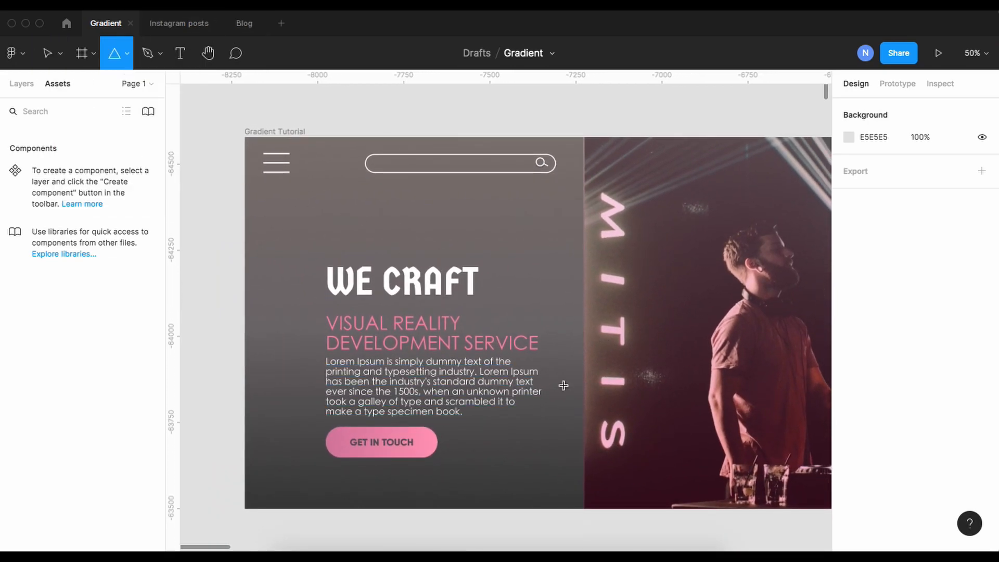
mouse_move(484, 442)
mouse_down()
mouse_move(515, 470)
mouse_move(504, 468)
mouse_move(508, 481)
mouse_up()
drag(514, 442, 501, 492)
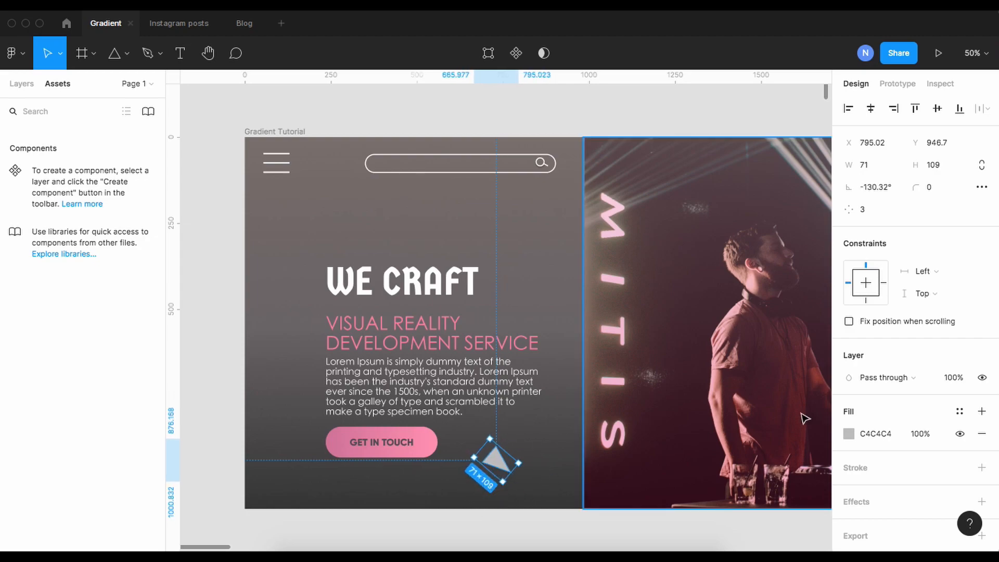
Give the triangle a linear gradient fill from FF8CAF at full opacity to FF8CAF at 0% and deselect it.
click(848, 433)
click(695, 191)
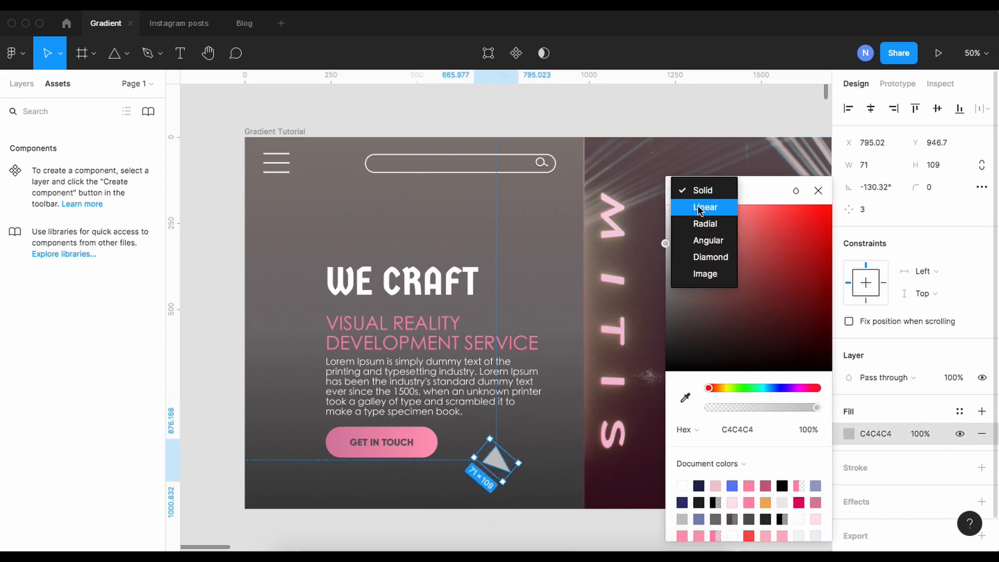
click(705, 208)
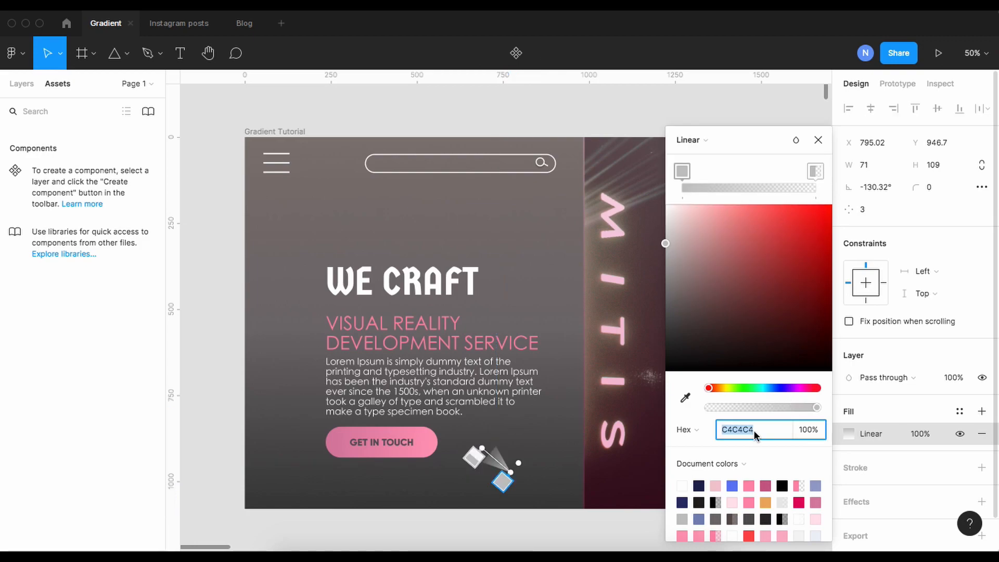
text(FF8CAF)
click(814, 166)
click(755, 431)
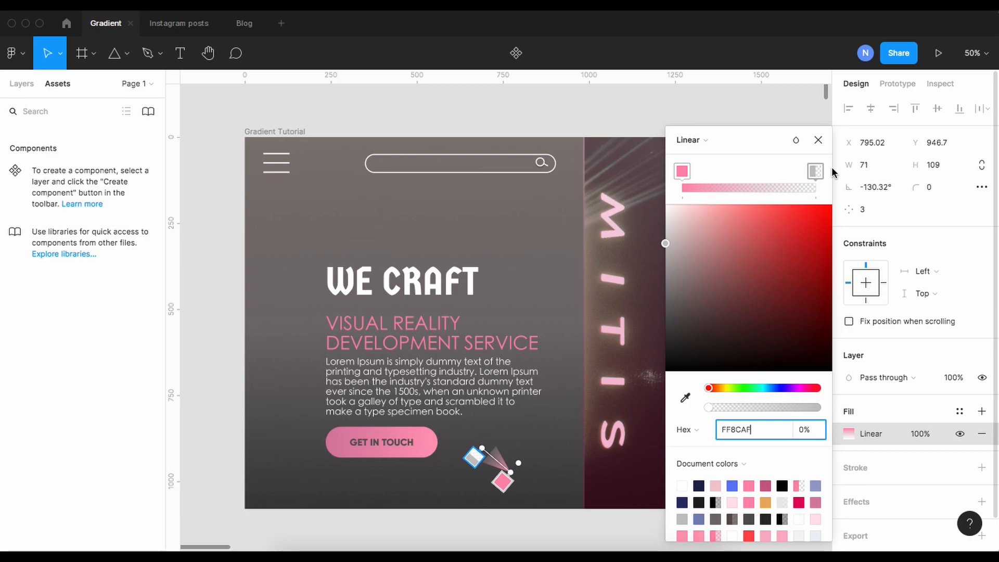
click(818, 140)
click(532, 455)
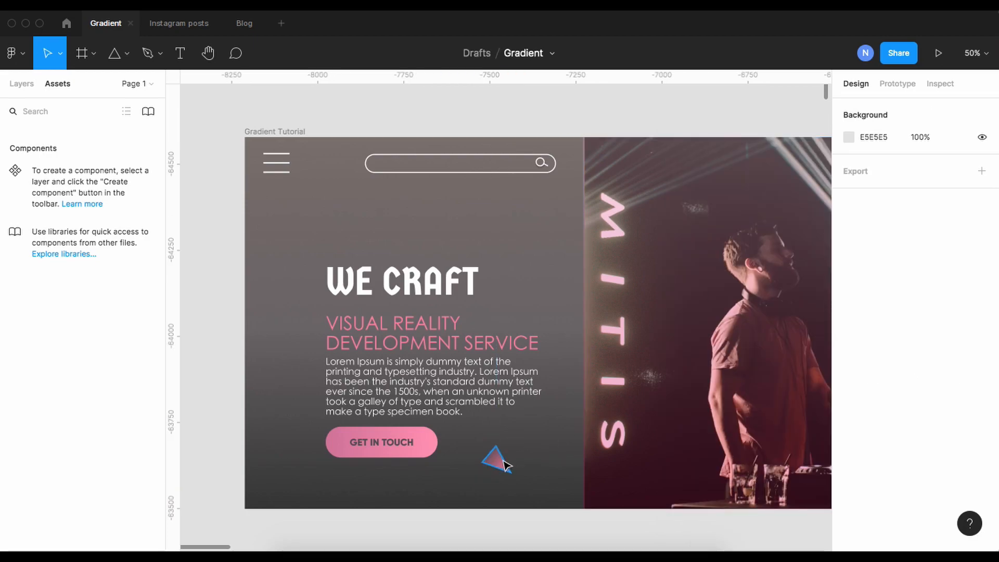
Place copies of the gradient triangle above the left end of the WE CRAFT heading and, smaller and rotated, beyond its right end.
drag(503, 462, 348, 250)
click(214, 324)
scroll(597, 401, down, 5)
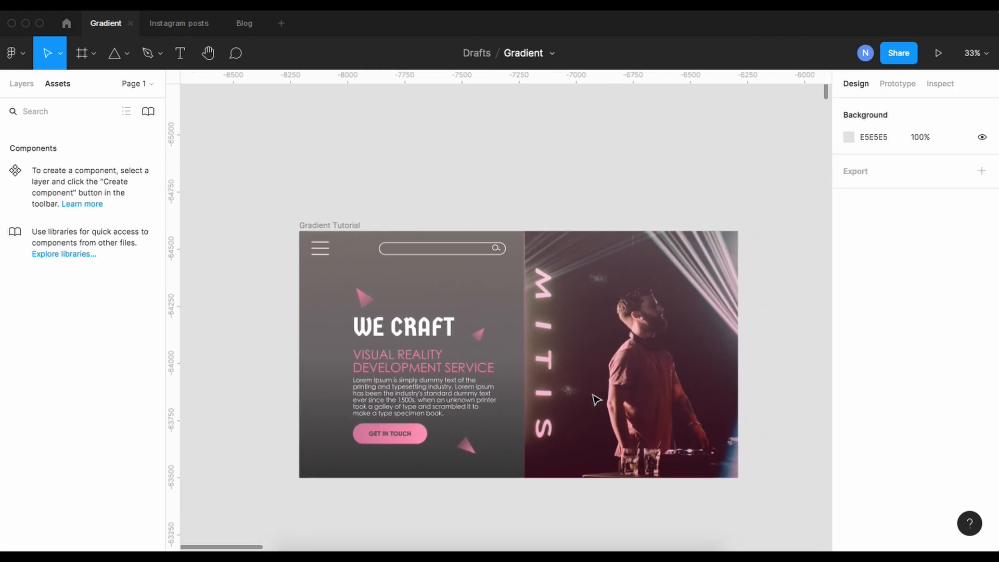